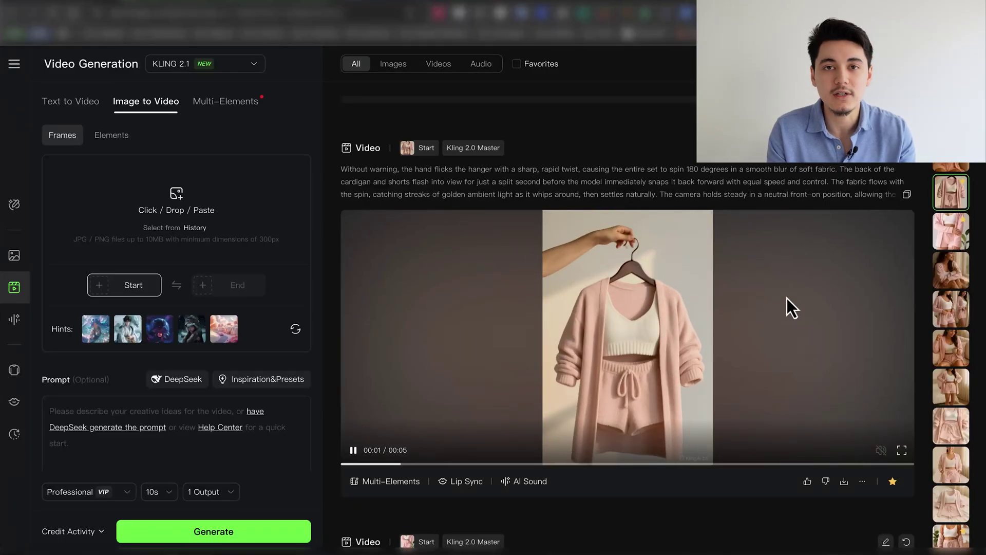
scroll(797, 299, "down", 3)
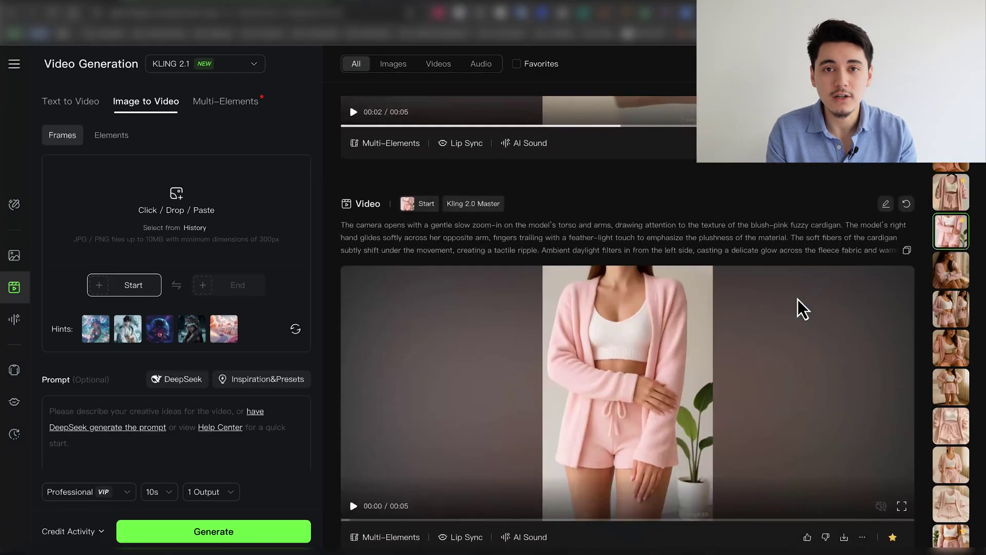
scroll(707, 323, "down", 3)
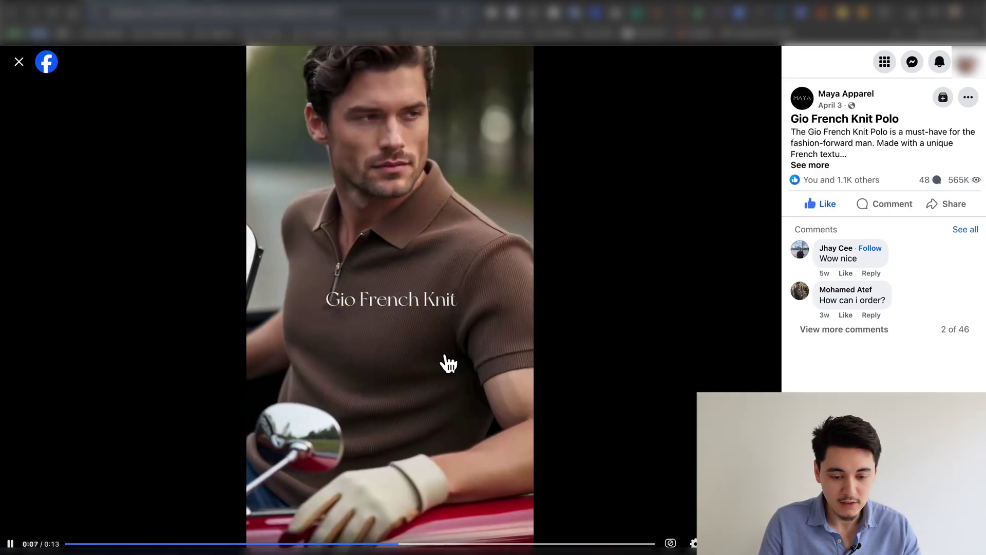
left_click(412, 544)
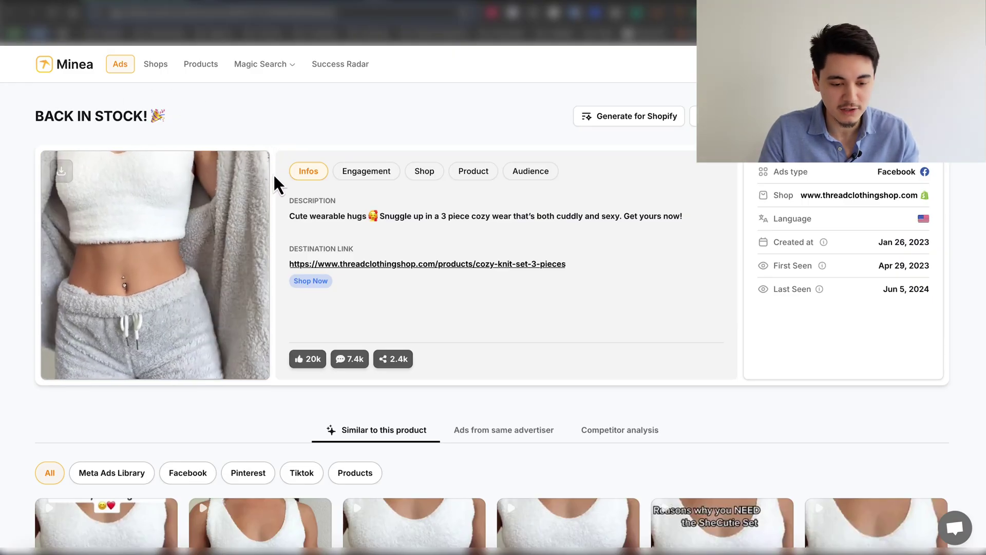
mouse_move(240, 221)
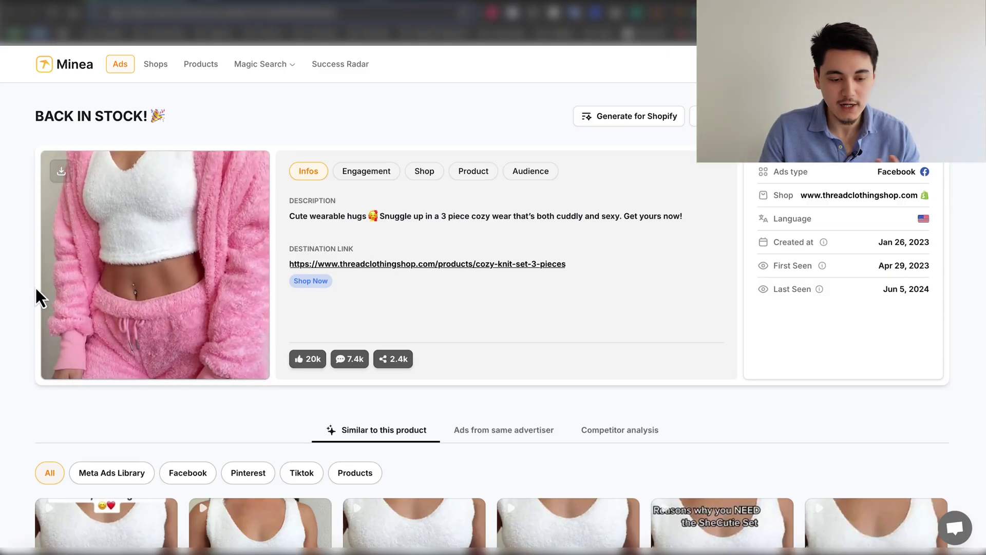
mouse_move(46, 271)
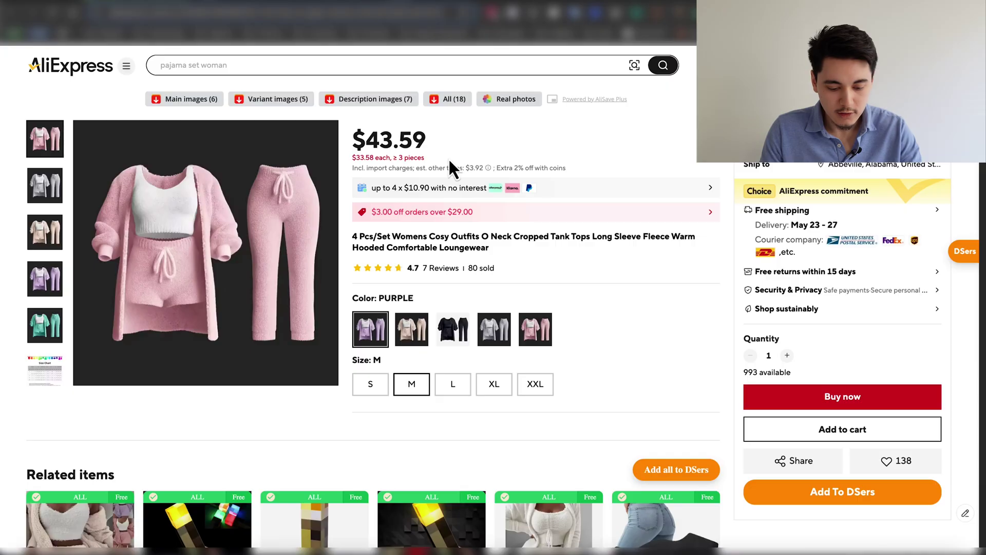
Capture a screenshot of the pink cardigan, white top and shorts in the AliExpress product image, leaving out the long pants
key("super+shift+4")
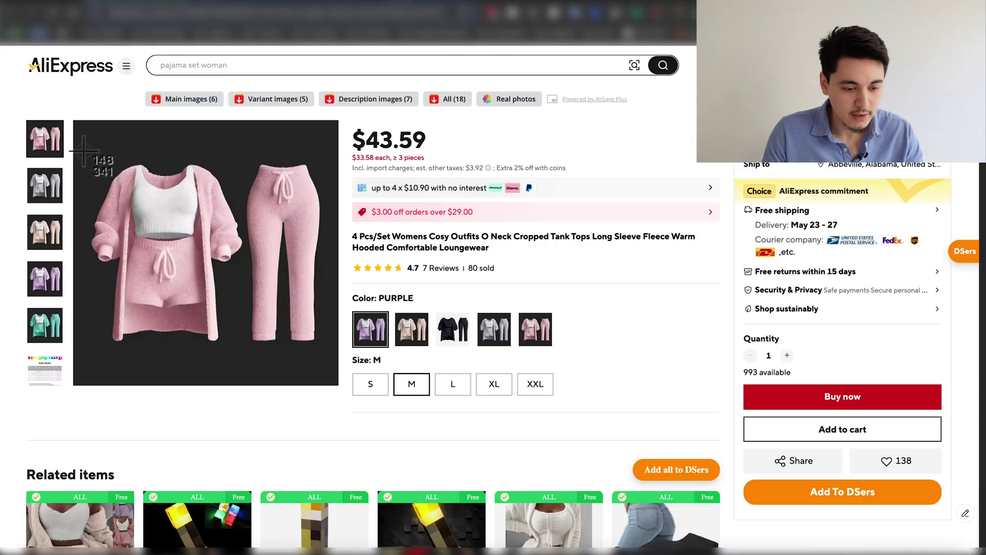
left_click_drag(127, 223, 245, 355)
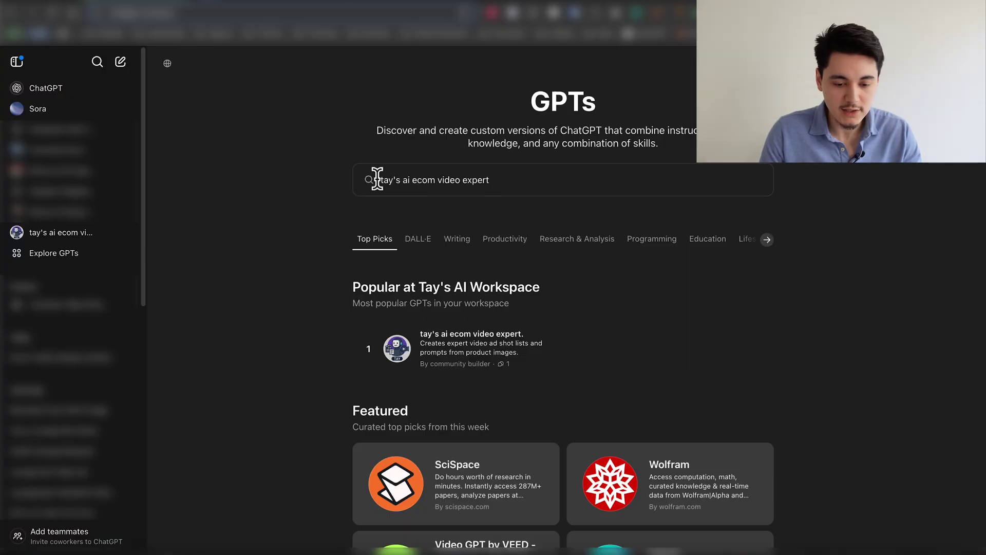
Find the custom GPT "tay's ai ecom video expert" in the GPT store and start a chat with it
left_click(382, 179)
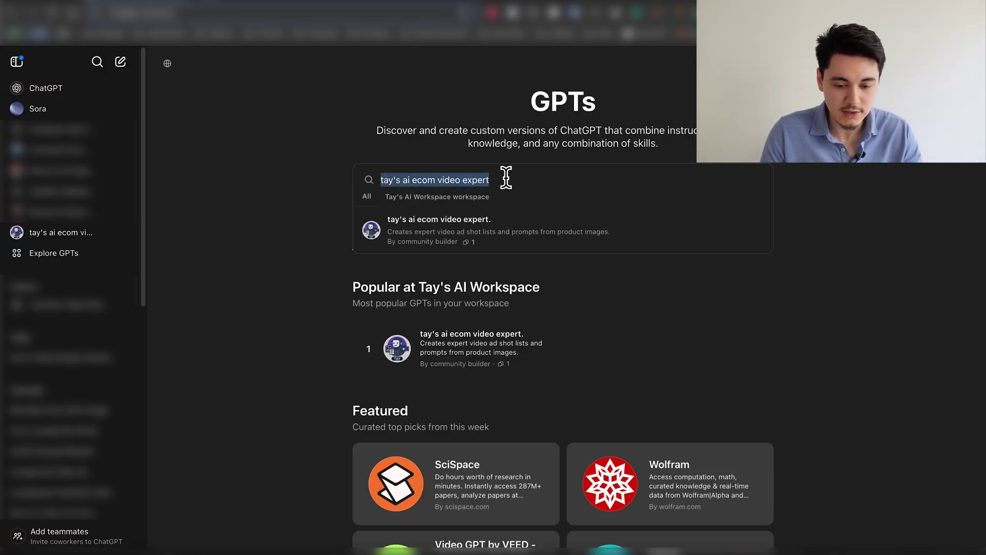
left_click(467, 240)
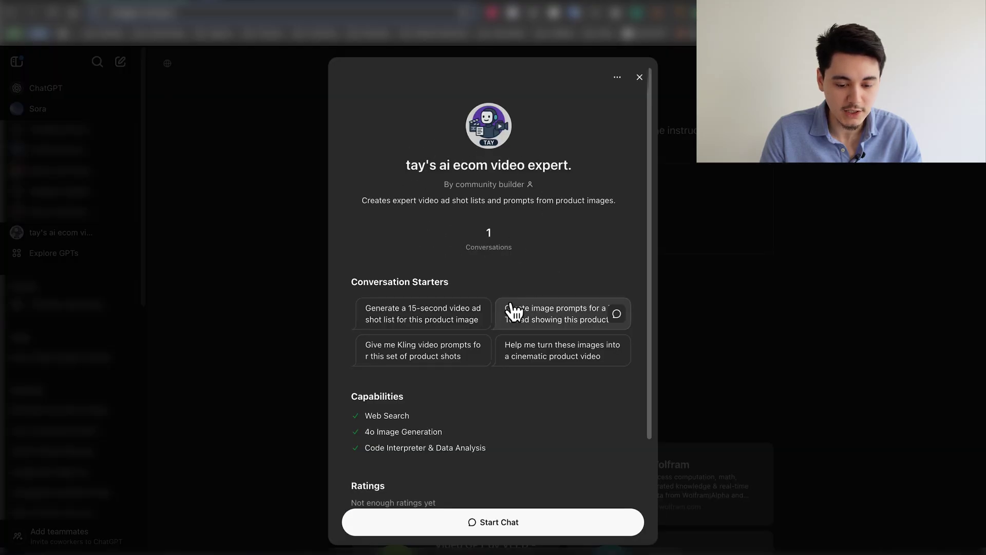
left_click(497, 533)
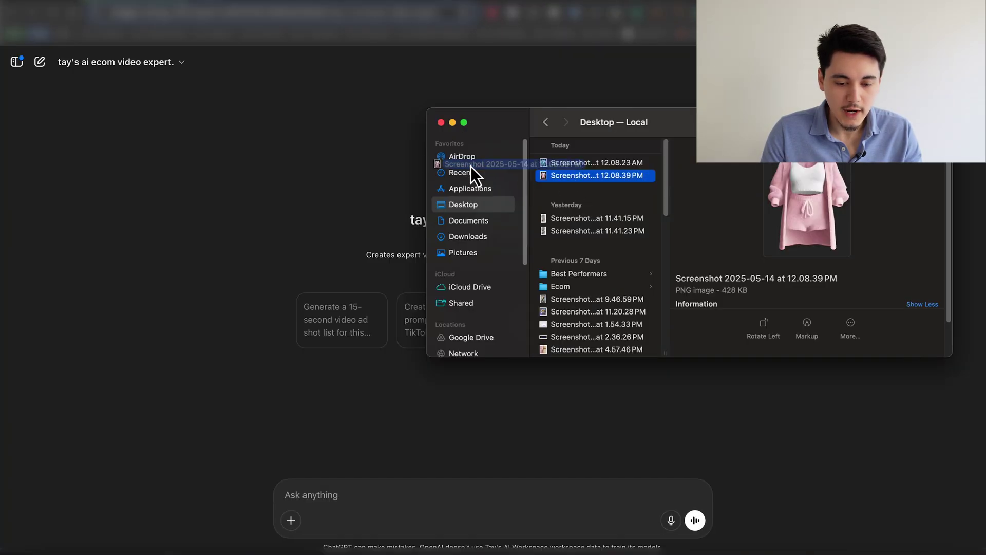
Attach the product screenshot and send the message "Help me make a facebook ad based on this product"
left_click_drag(471, 166, 355, 250)
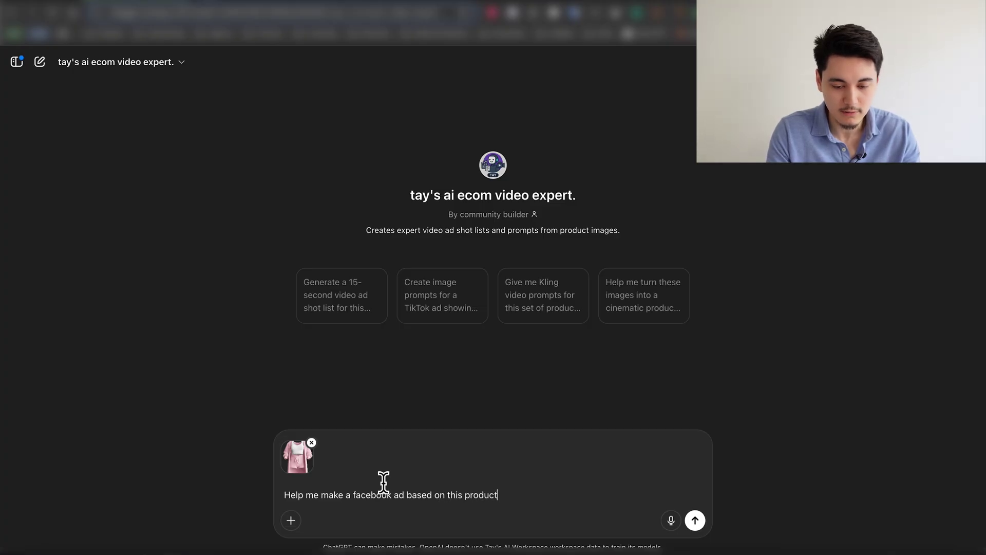
key("Return")
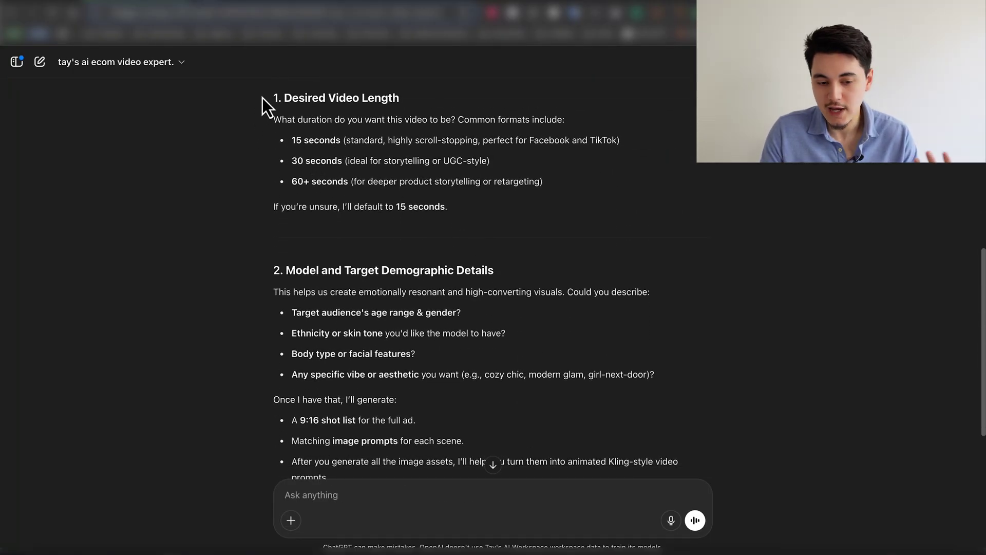
Answer the GPT's two questions with "I want the video to be in 15 seconds" and "Choose the target demographic for me"
scroll(264, 154, "down", 3)
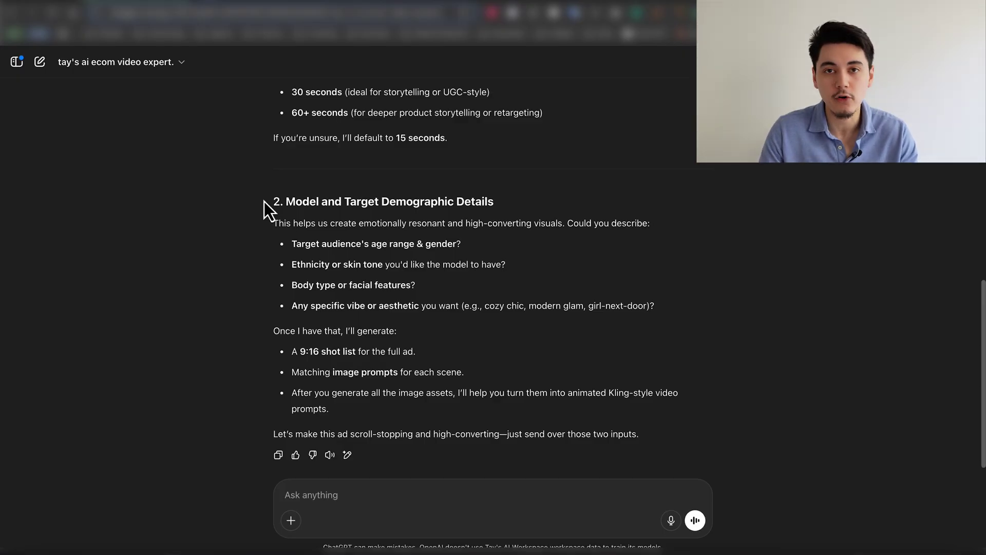
left_click_drag(264, 201, 660, 306)
left_click(653, 306)
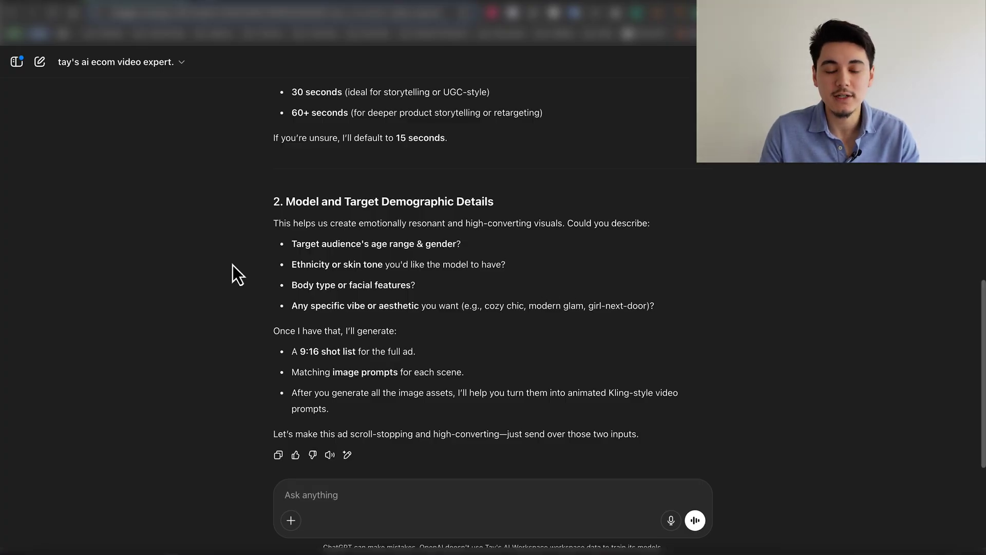
scroll(538, 391, "up", 3)
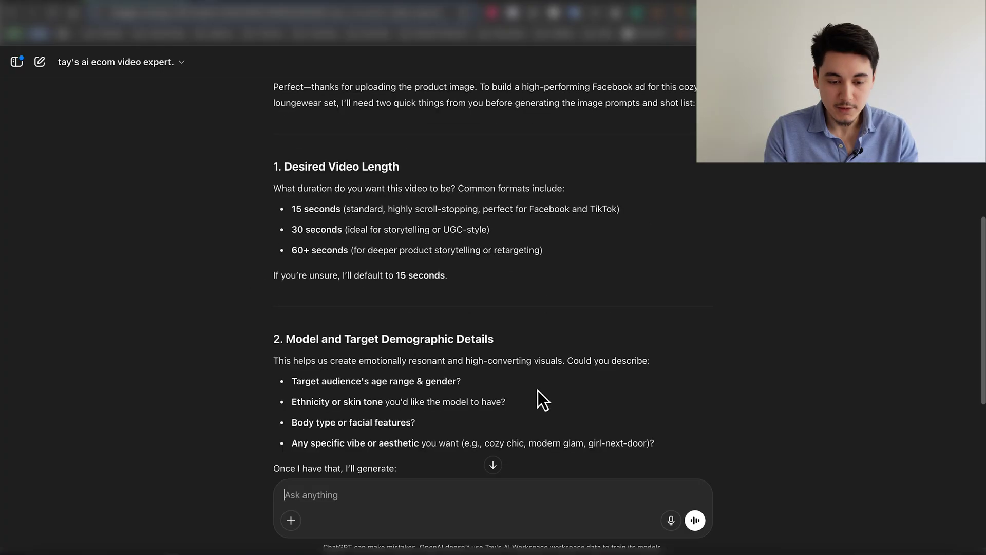
type("I want the vid")
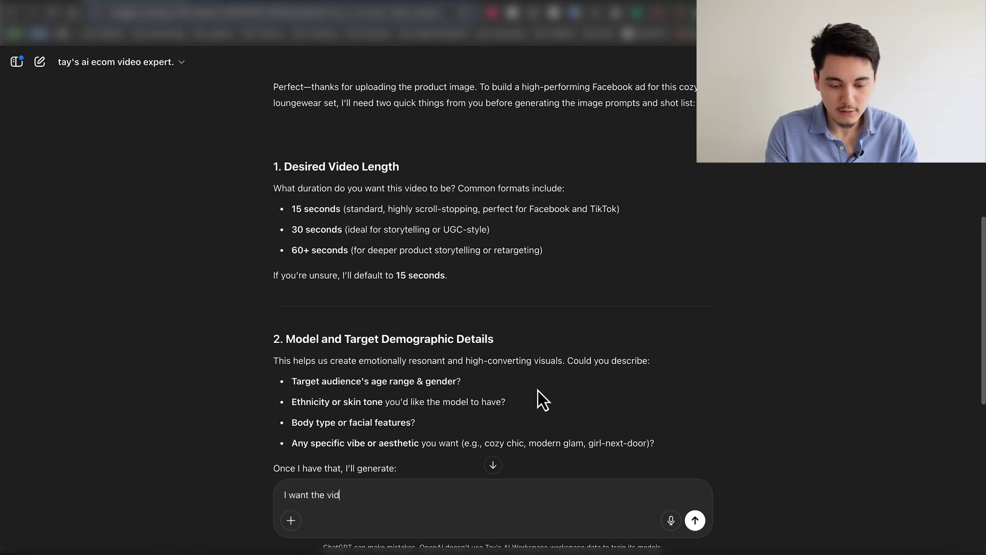
type("eo to be in 15 seconds")
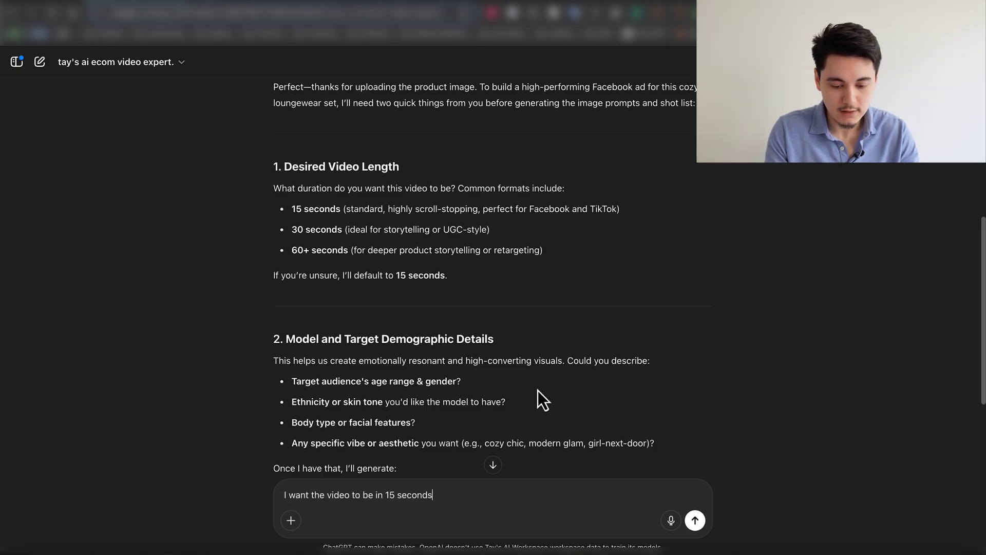
key("shift+Return")
key("shift+Return")
type("Choose the target demogr")
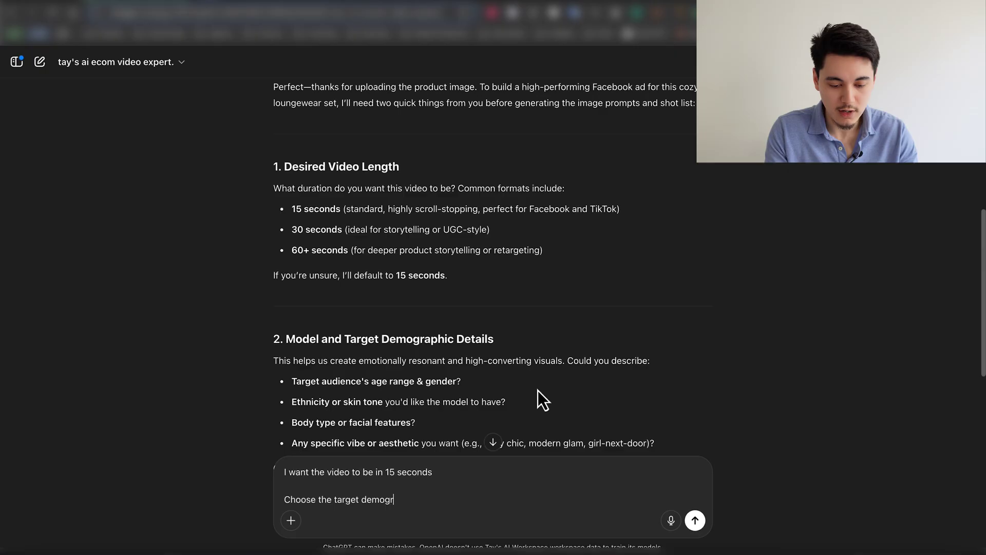
type("aphic for me")
key("Return")
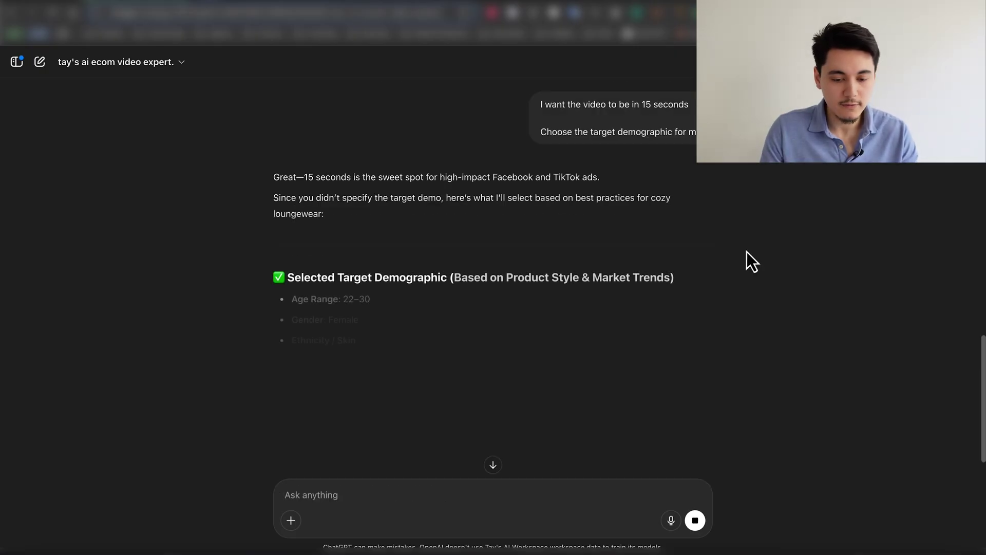
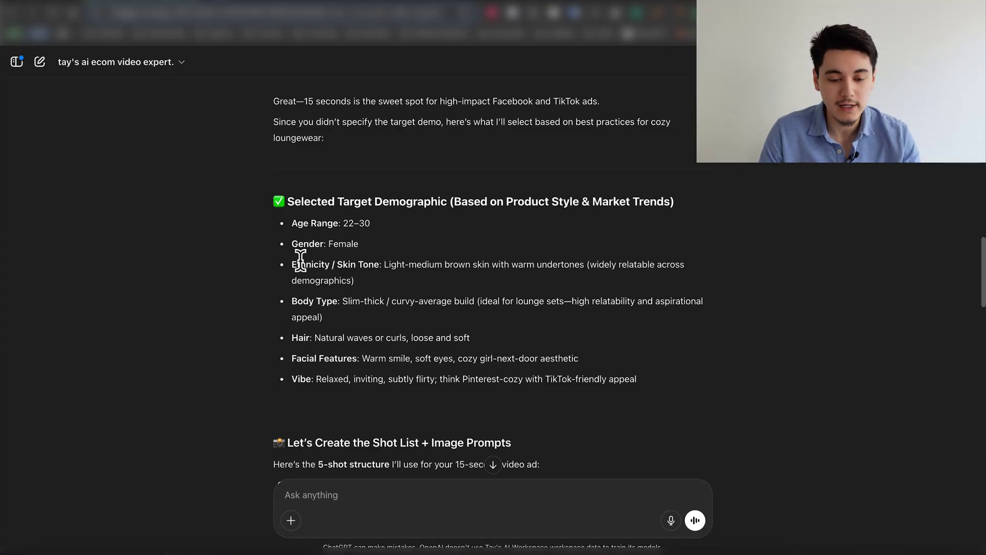
Review the reply's target demographic, shot list and the image generation prompts for each shot
scroll(255, 248, "down", 8)
scroll(258, 248, "up", 2)
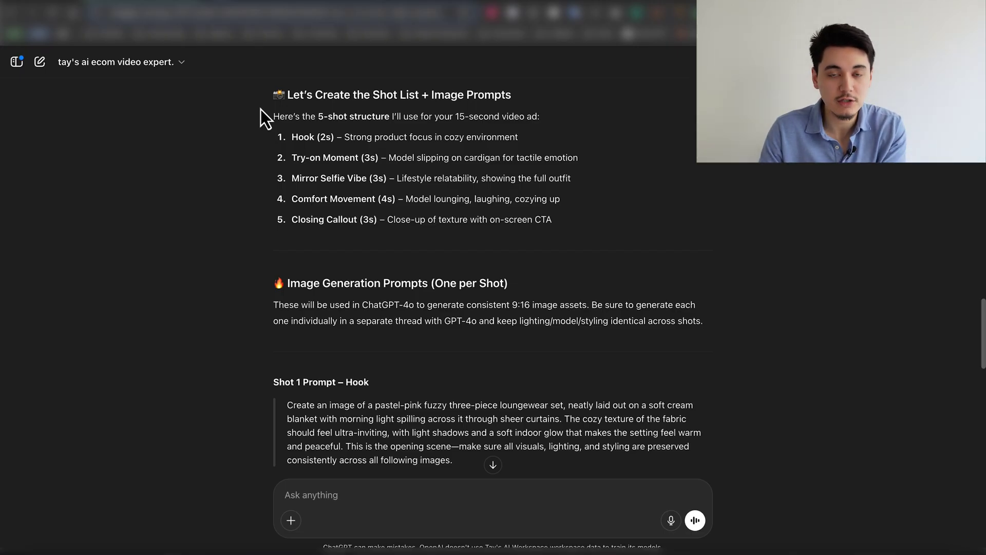
scroll(247, 227, "down", 5)
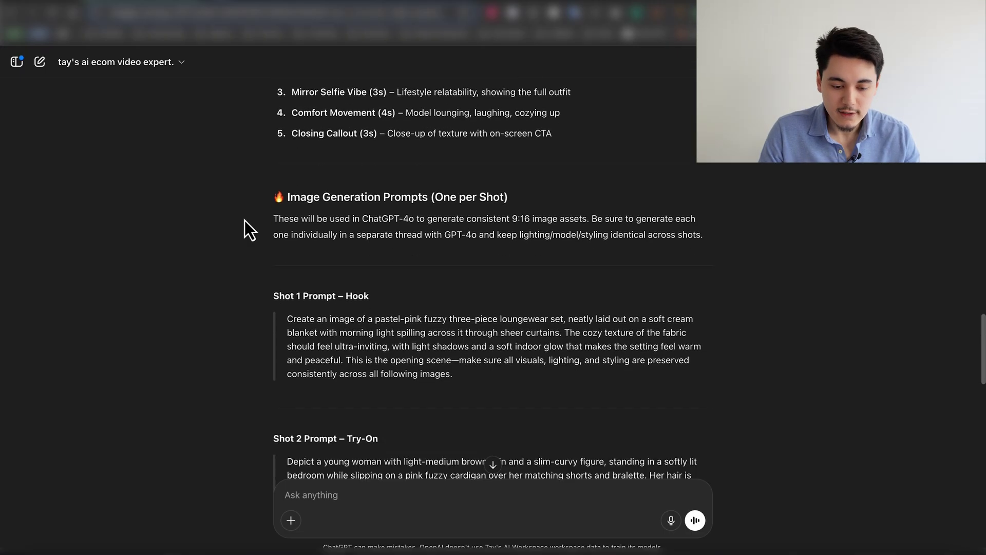
scroll(287, 193, "up", 1)
left_click_drag(288, 226, 462, 316)
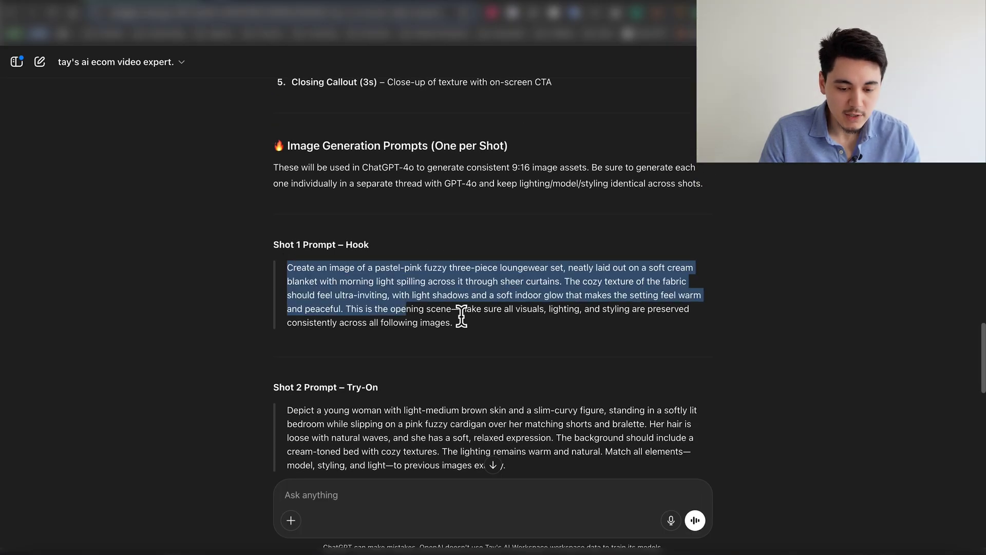
left_click(514, 349)
scroll(434, 311, "down", 6)
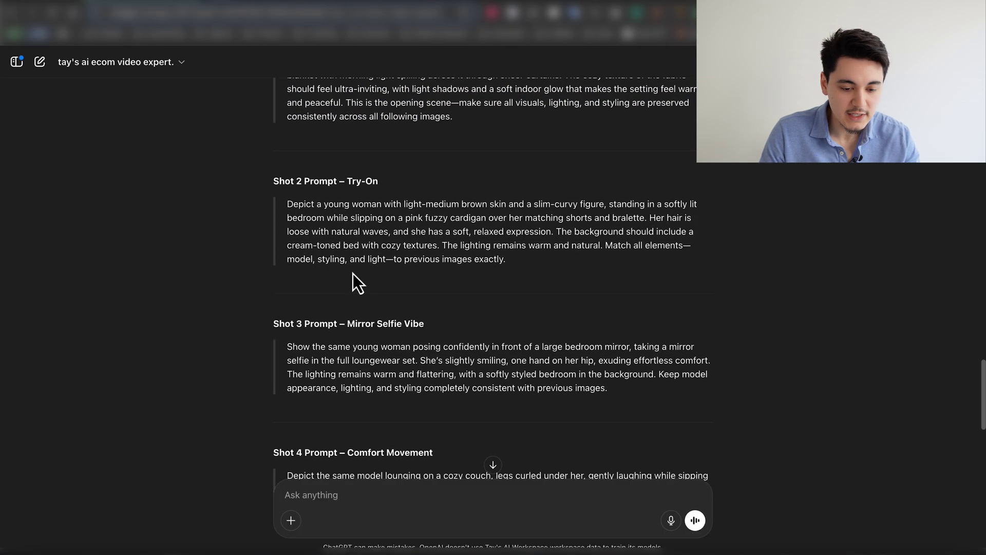
scroll(378, 308, "down", 3)
scroll(396, 303, "up", 8)
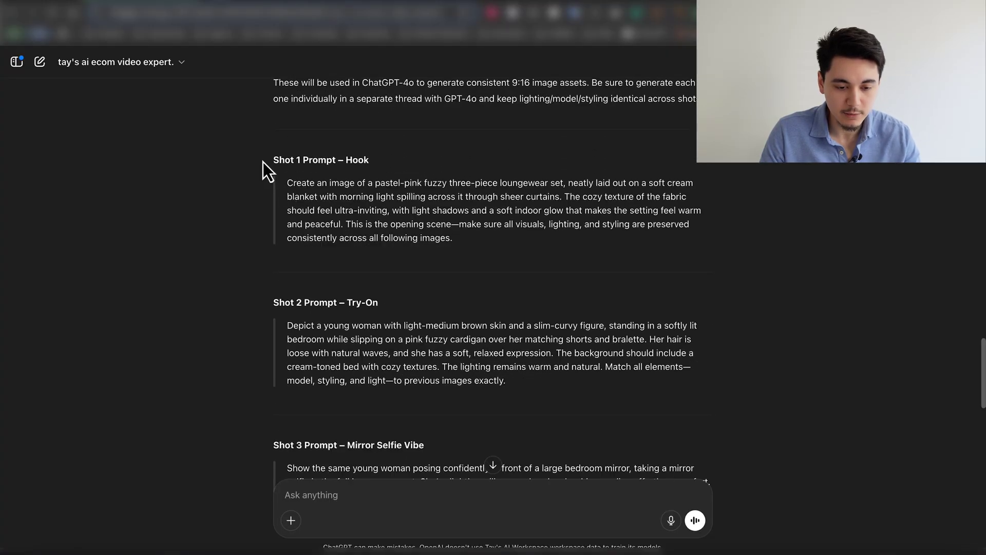
left_click(472, 165)
scroll(436, 196, "up", 2)
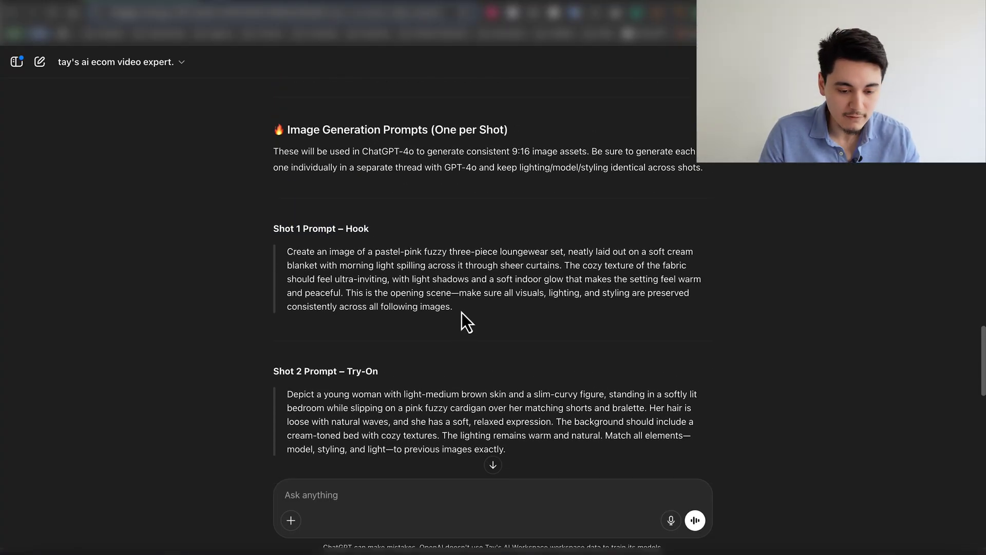
left_click_drag(461, 312, 288, 254)
left_click(294, 254)
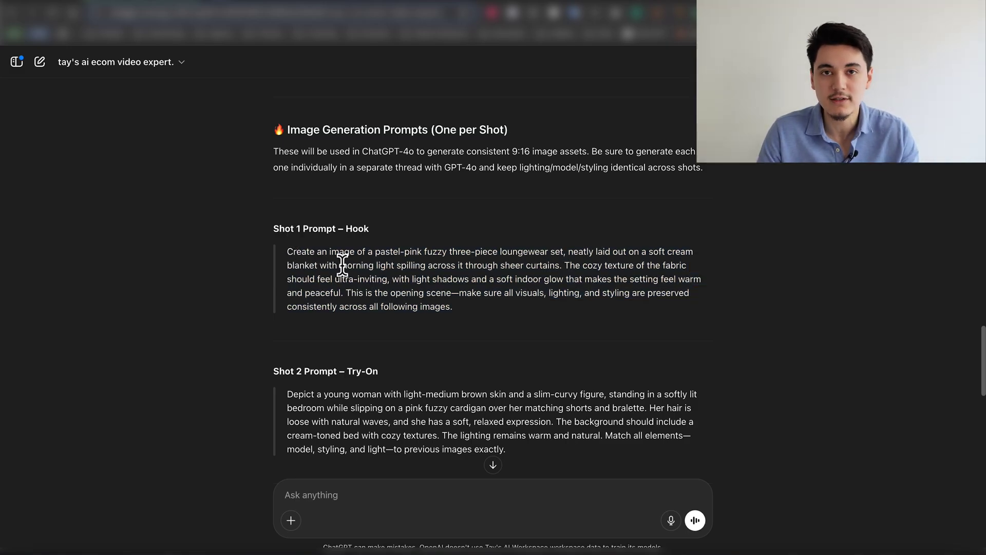
Copy the full text of the Shot 1 Hook image prompt from the reply
left_click_drag(288, 252, 464, 316)
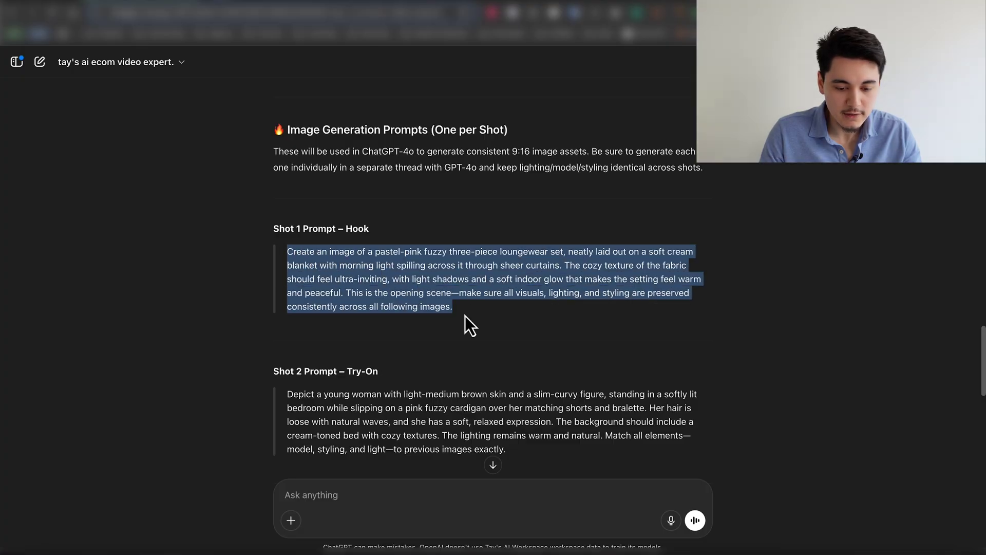
right_click(427, 305)
left_click(447, 332)
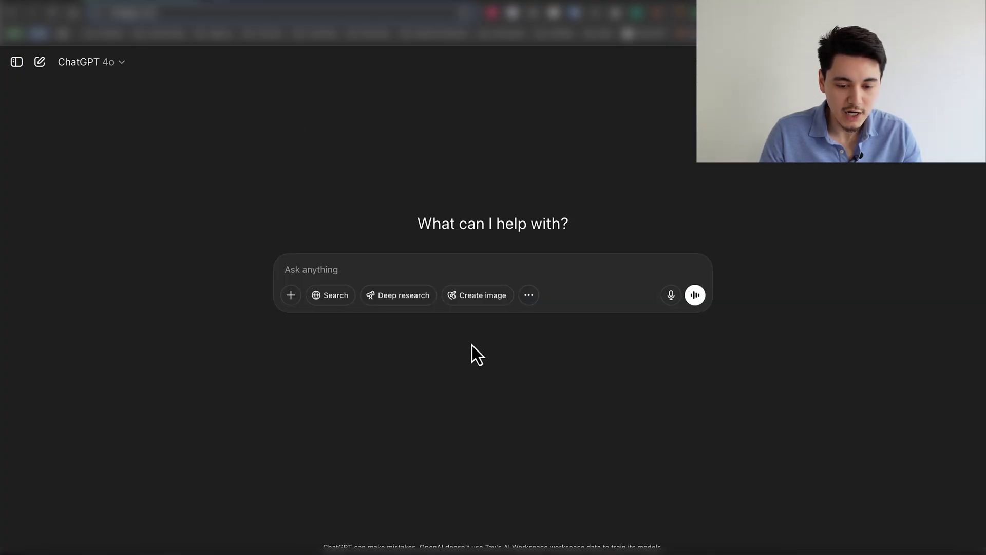
In a new ChatGPT chat with GPT-4o, attach the product screenshot and generate an image from the copied Shot 1 prompt
left_click(87, 61)
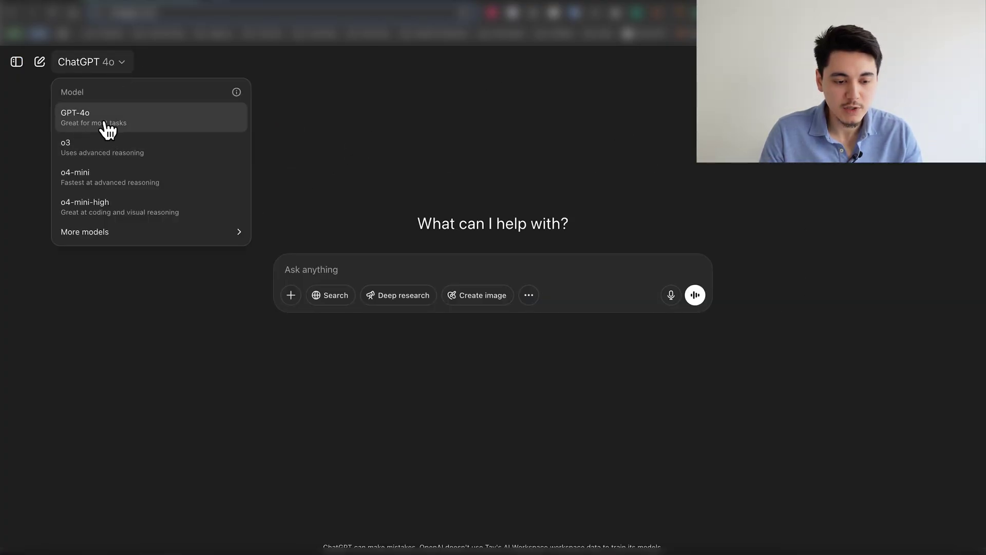
left_click(78, 122)
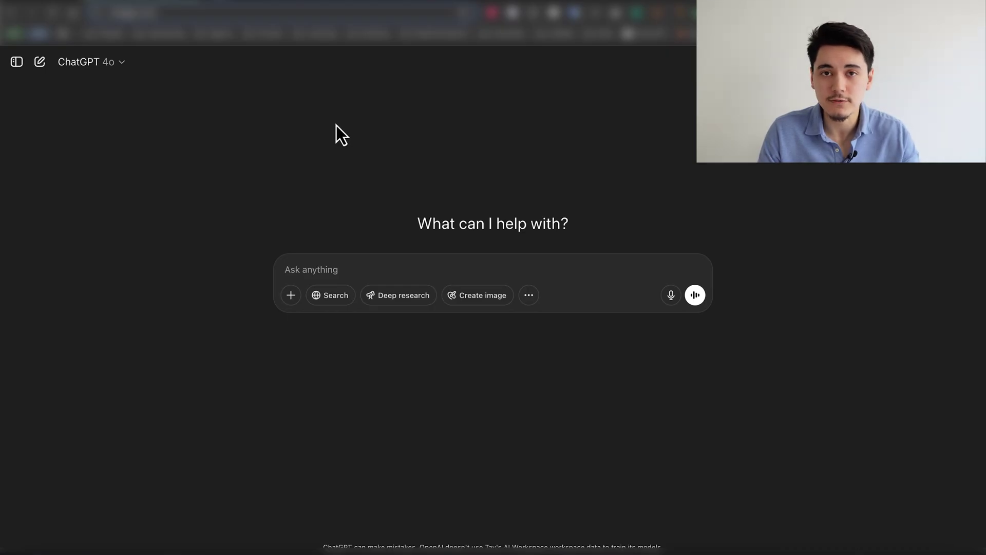
left_click_drag(585, 75, 349, 267)
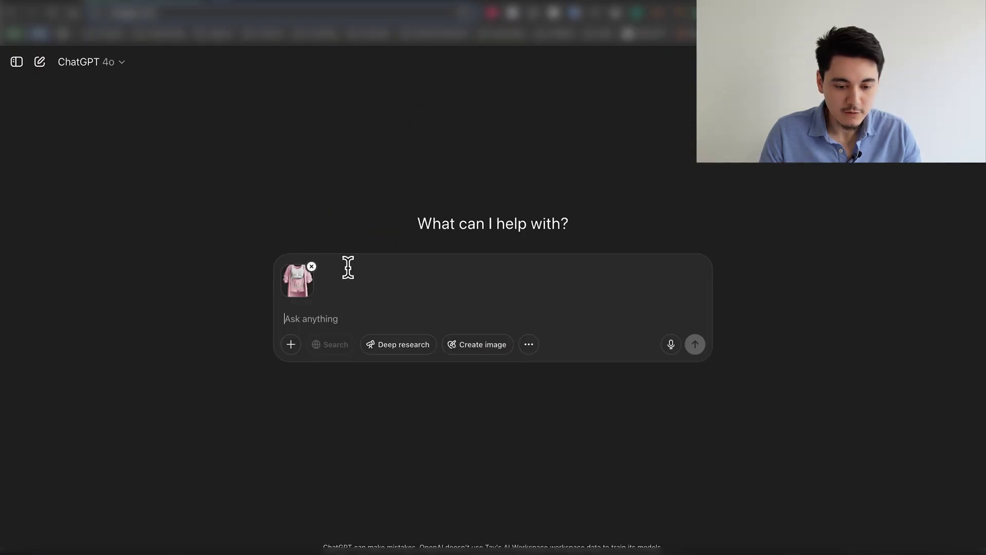
key("super+v")
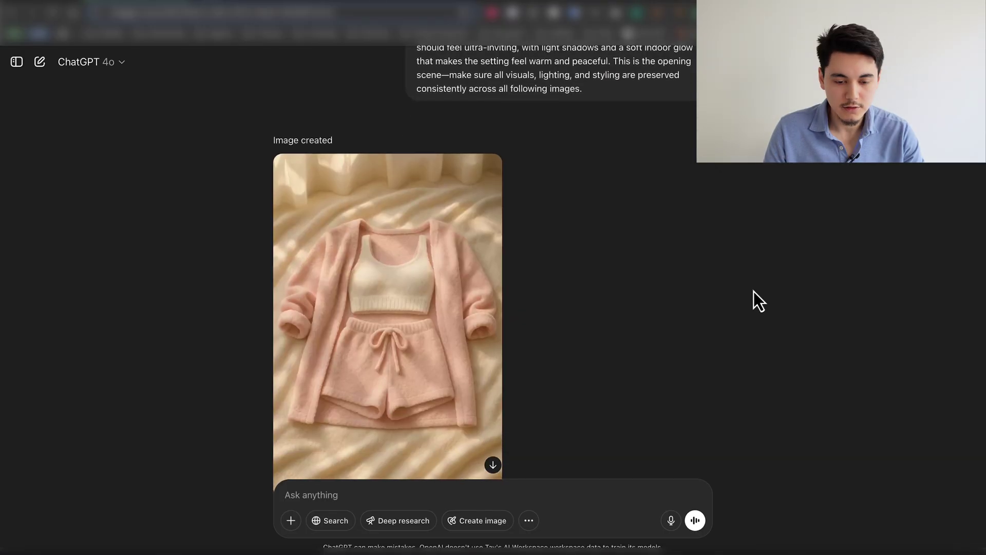
scroll(513, 310, "down", 2)
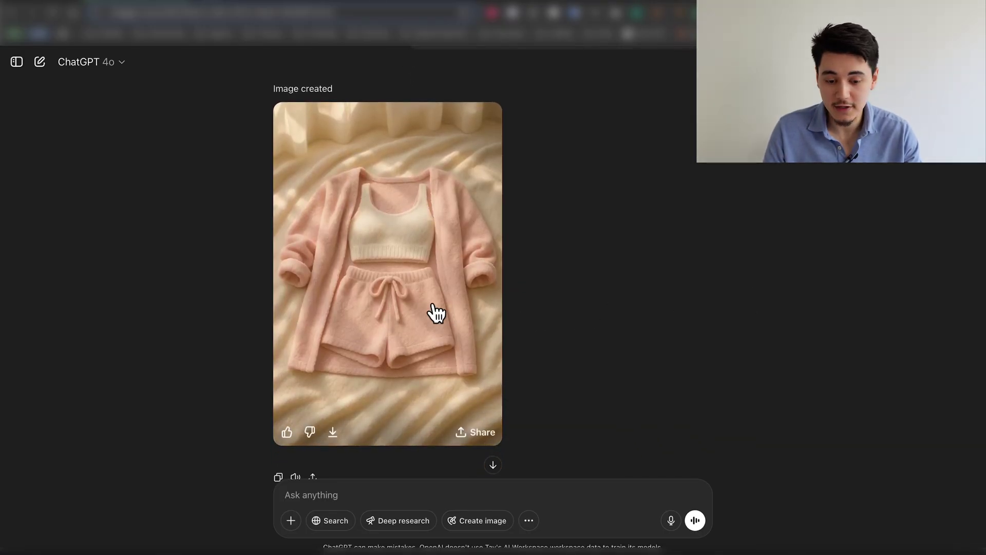
Select the full Shot 2 Try-On prompt in the custom GPT's reply and check the image generated from it in the ChatGPT image chat
key("ctrl+Tab")
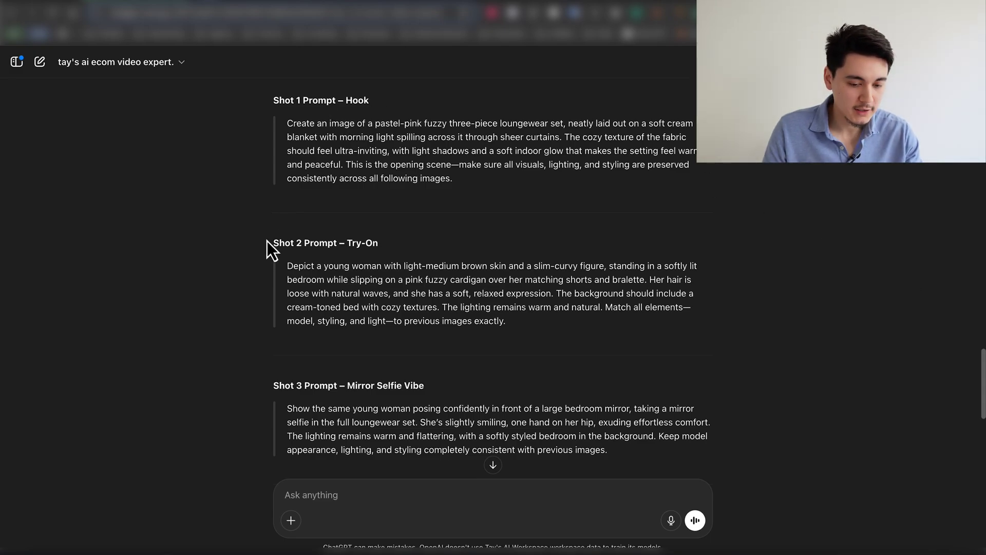
left_click_drag(286, 263, 574, 345)
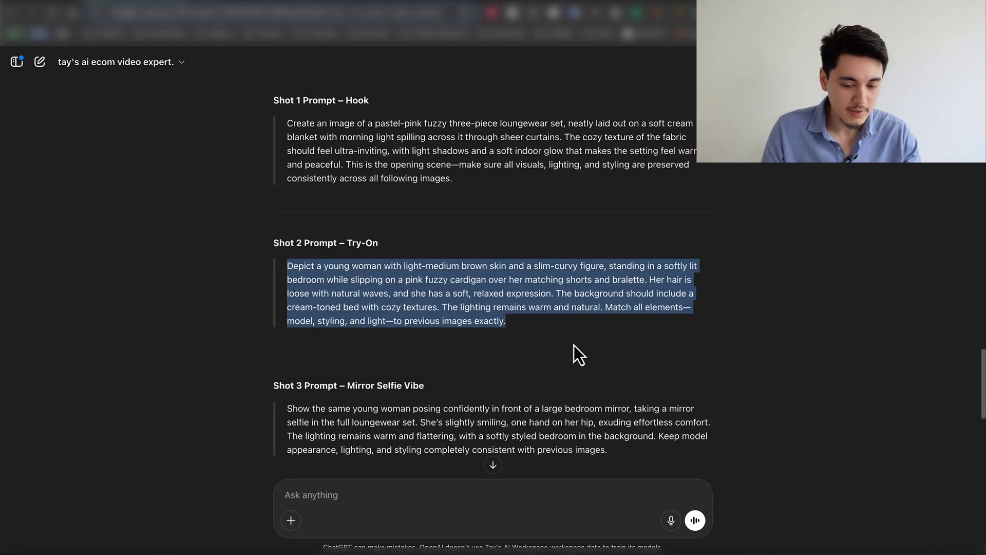
left_click(637, 255)
key("ctrl+shift+Tab")
scroll(579, 262, "down", 3)
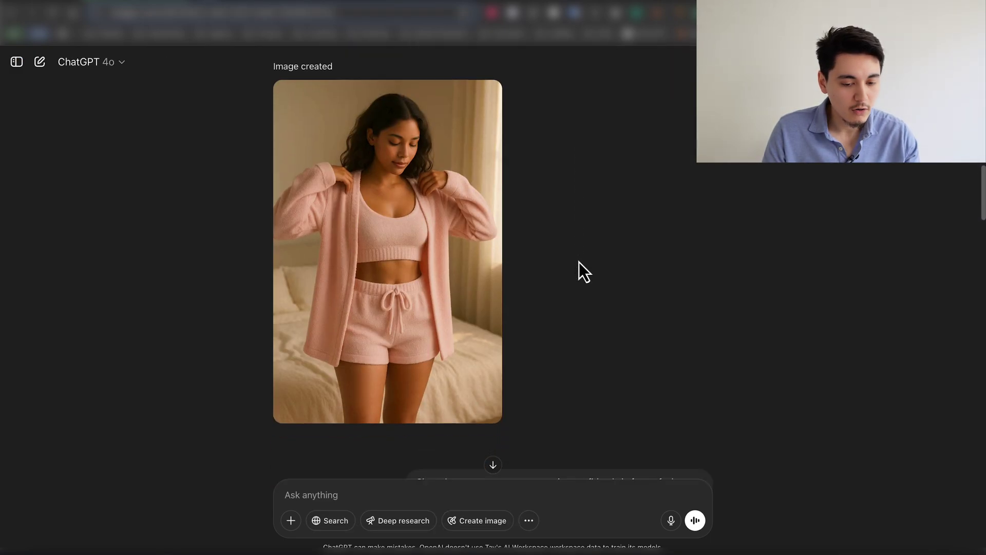
Review the mirror selfie, couch and fabric close-up images in the image chat, including the slightly zoomed-out revision, against the shot prompts
scroll(579, 262, "down", 15)
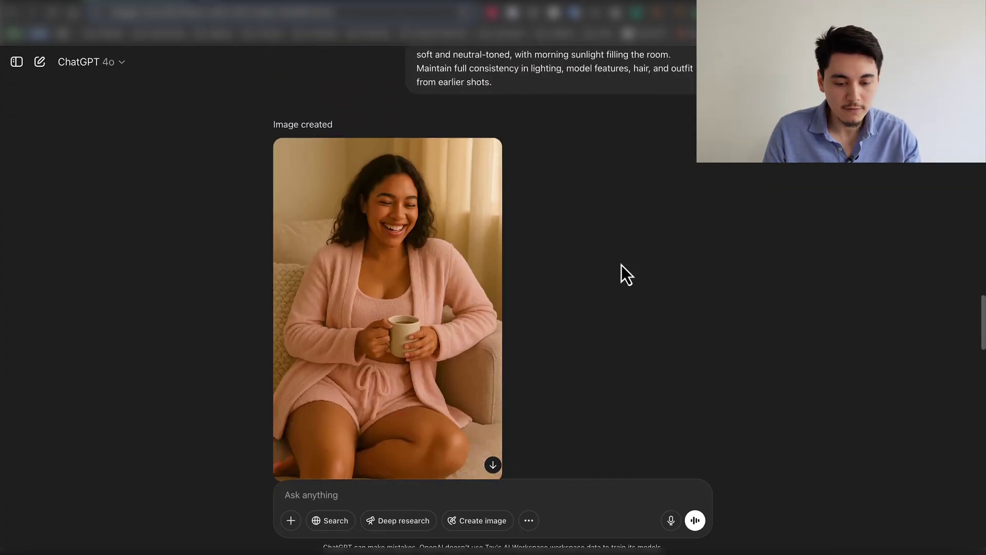
scroll(621, 265, "down", 15)
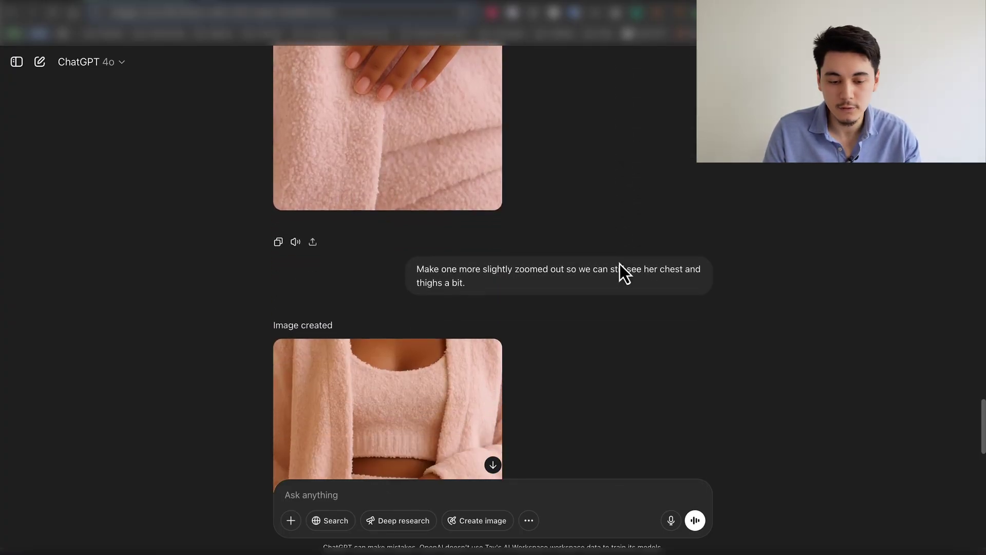
scroll(619, 267, "down", 5)
key("ctrl+Tab")
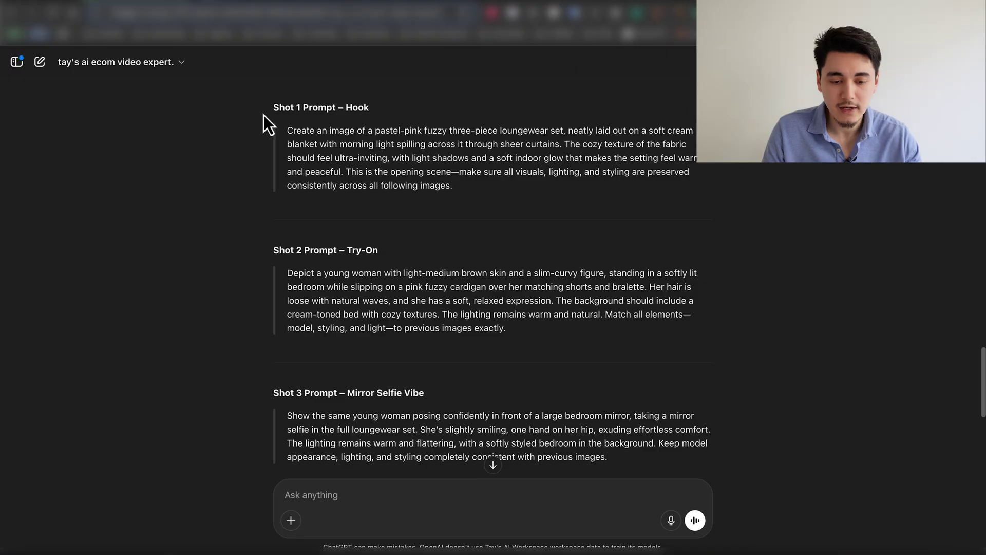
scroll(414, 205, "down", 7)
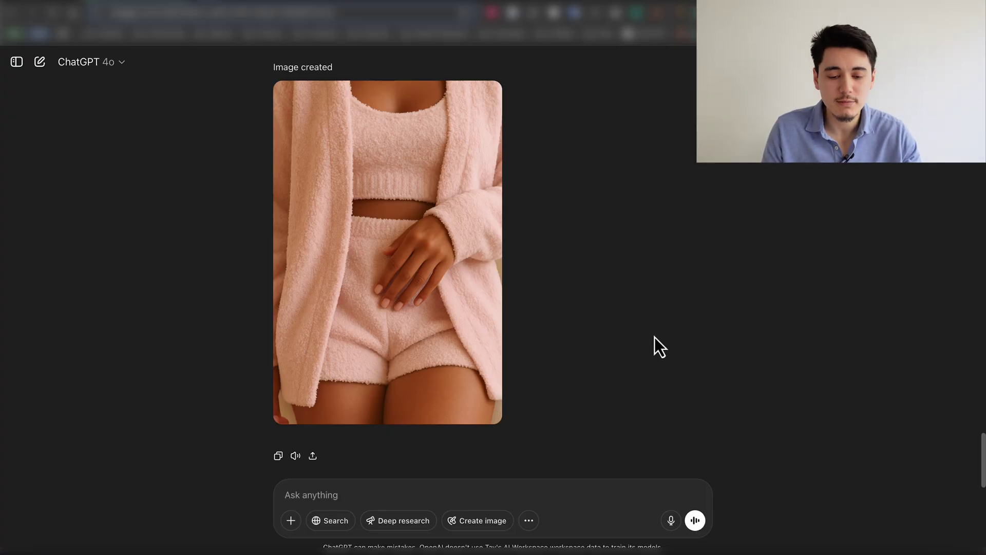
scroll(663, 339, "up", 8)
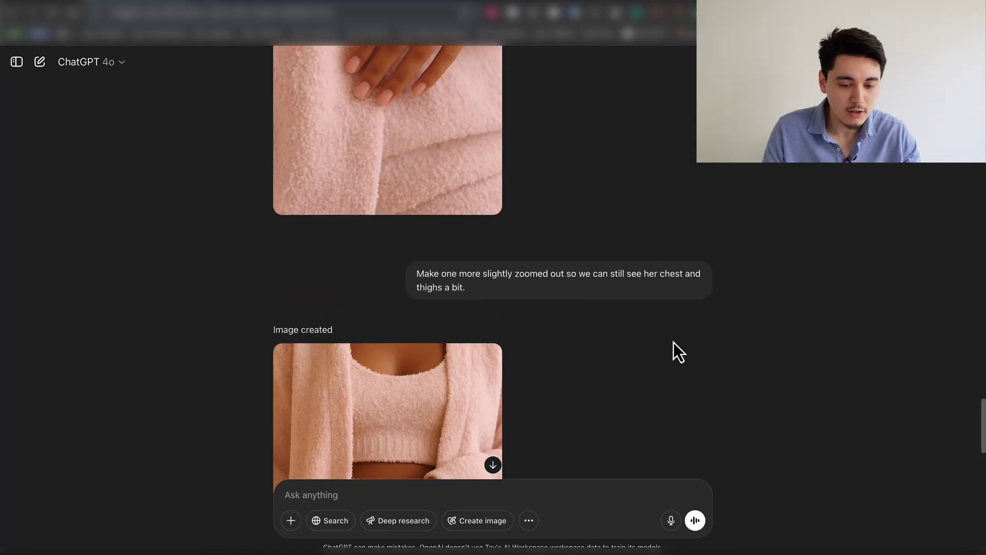
scroll(640, 341, "up", 10)
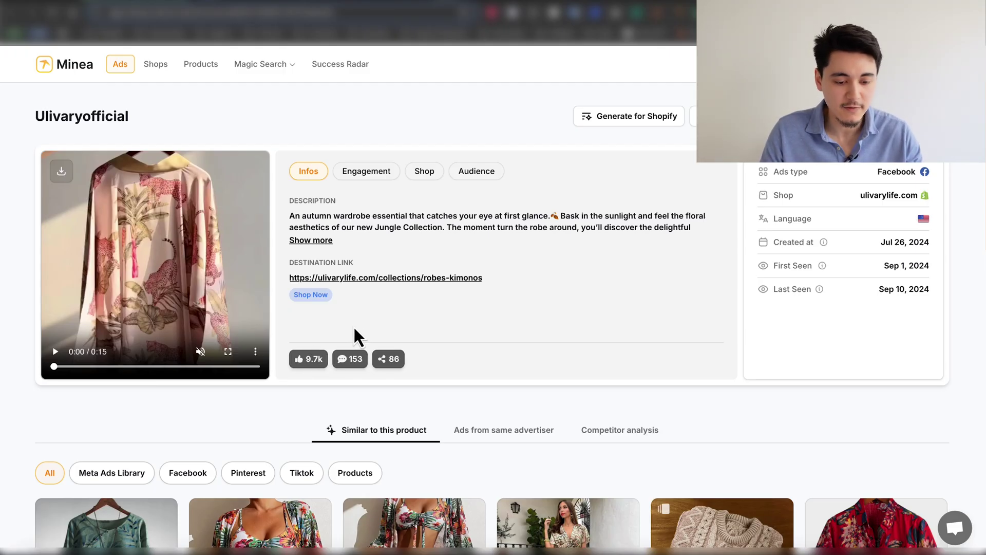
Open the Ulivaryofficial ad from Minea on Facebook and capture a screenshot of the video frame showing the robe held on a hanger
left_click_drag(27, 116, 181, 117)
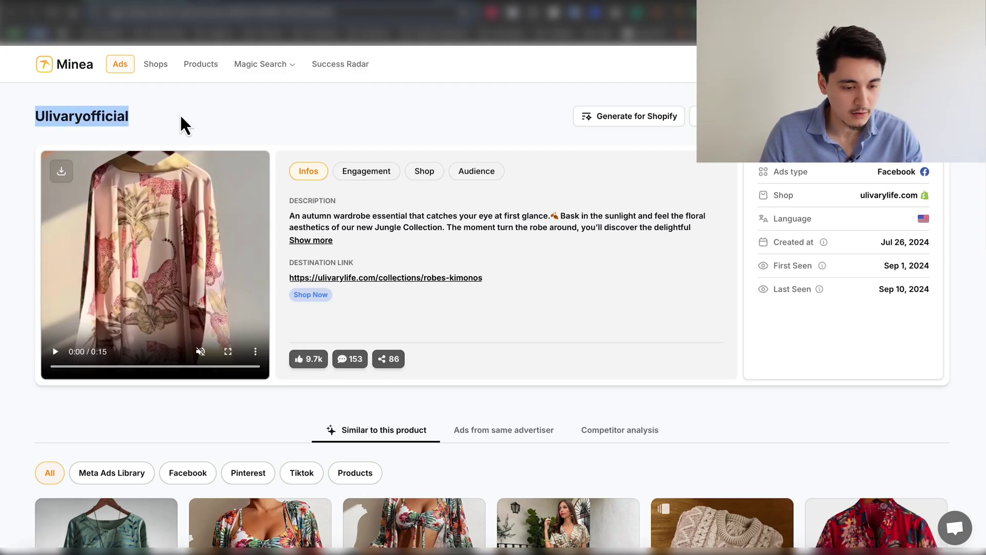
left_click(155, 118)
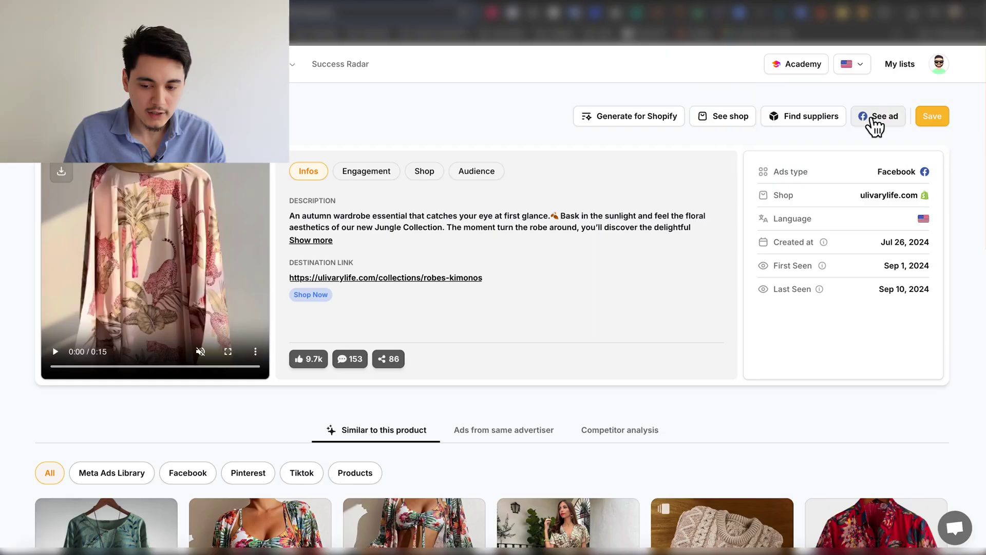
left_click(876, 115)
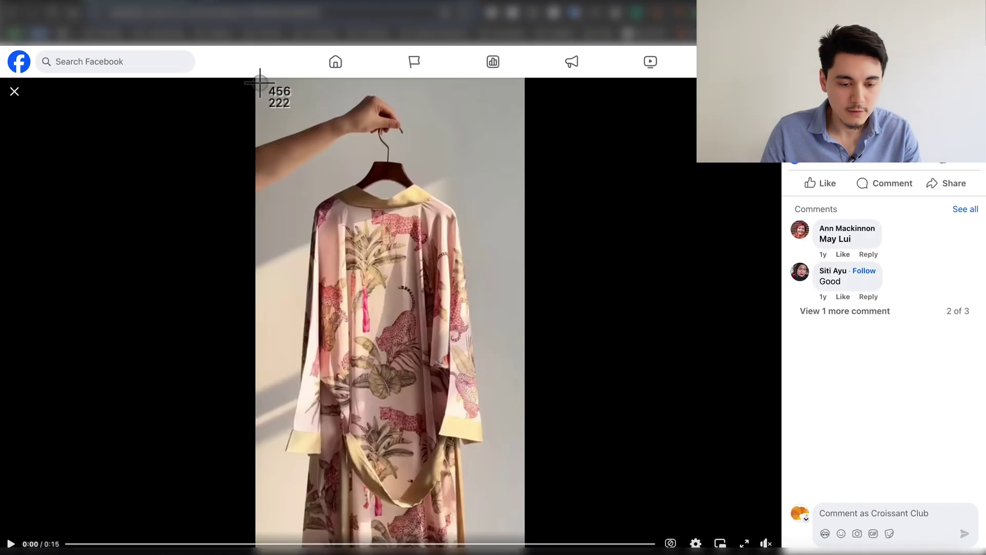
left_click_drag(256, 79, 525, 539)
In ChatGPT, attach the product and hanger images and request "a women's hand holding this full cozy set with a hanger", using the 2nd as inspiration
key("ctrl+Tab")
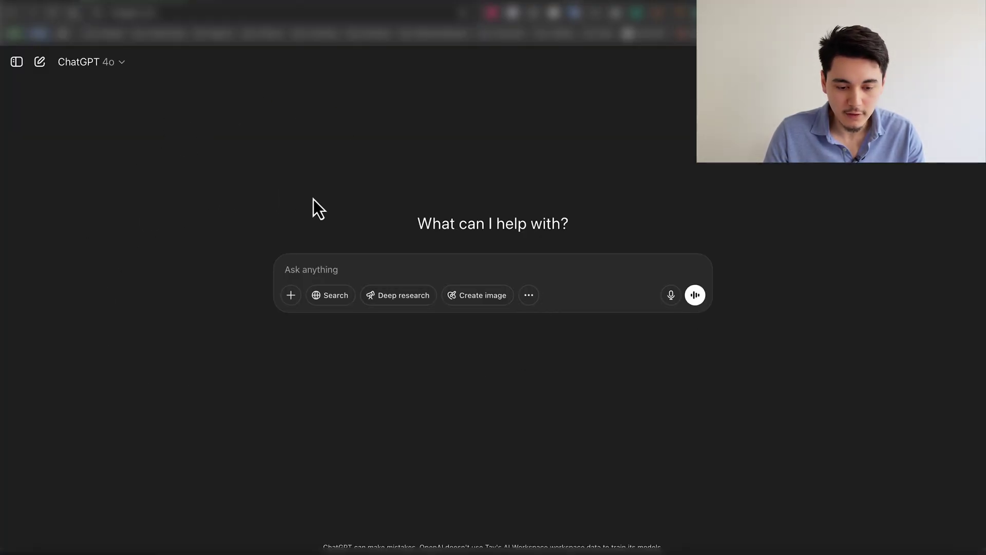
key("super+Tab")
left_click(532, 263)
left_click_drag(365, 240, 325, 274)
key("super+Tab")
left_click(568, 277)
left_click_drag(568, 282, 324, 296)
type("Create an image of a women's hand holding this full cozy set with a hanger. Use the 2nd image attached as insipiration. Ensure it has the same subtle glare from the sun and soft white background. 9:16 dimensions.")
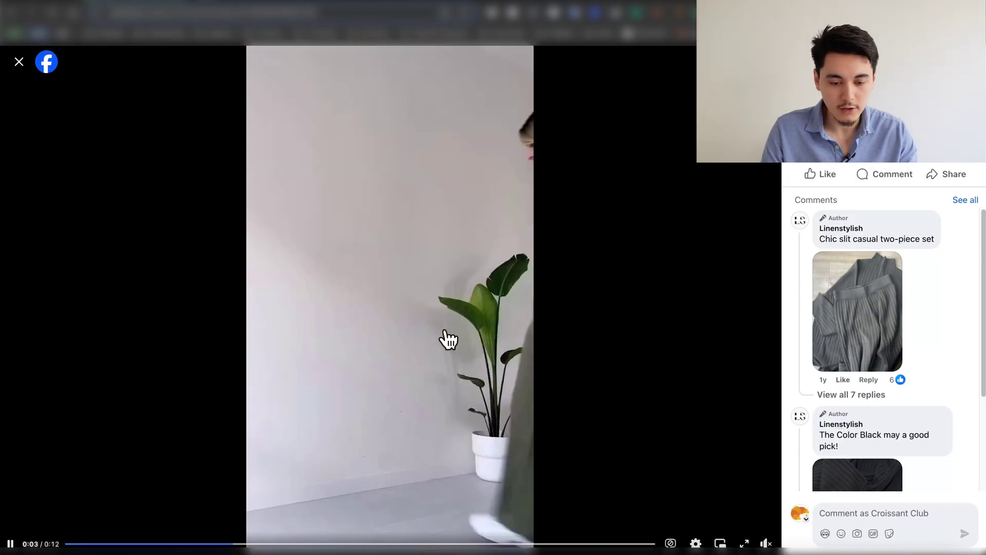
Pause the Linenstylish Facebook video ad at 0:03 on the close view of the green ribbed set and capture a screenshot of that frame
left_click(210, 544)
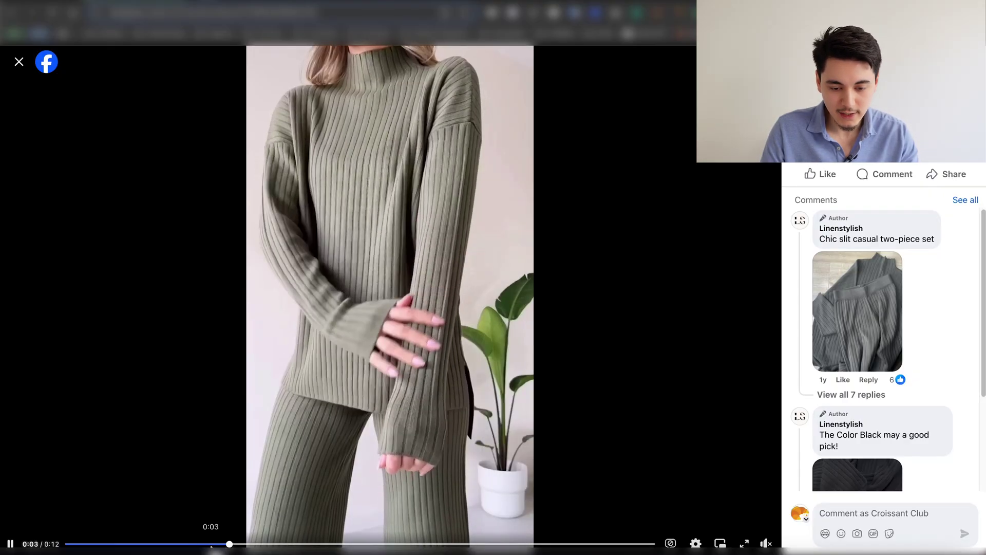
left_click(210, 544)
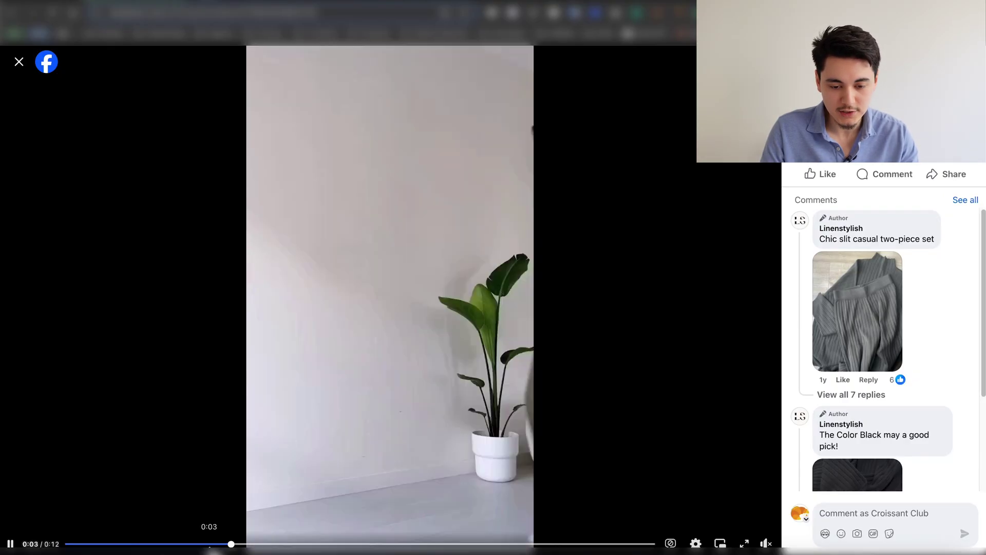
left_click(209, 544)
left_click(209, 543)
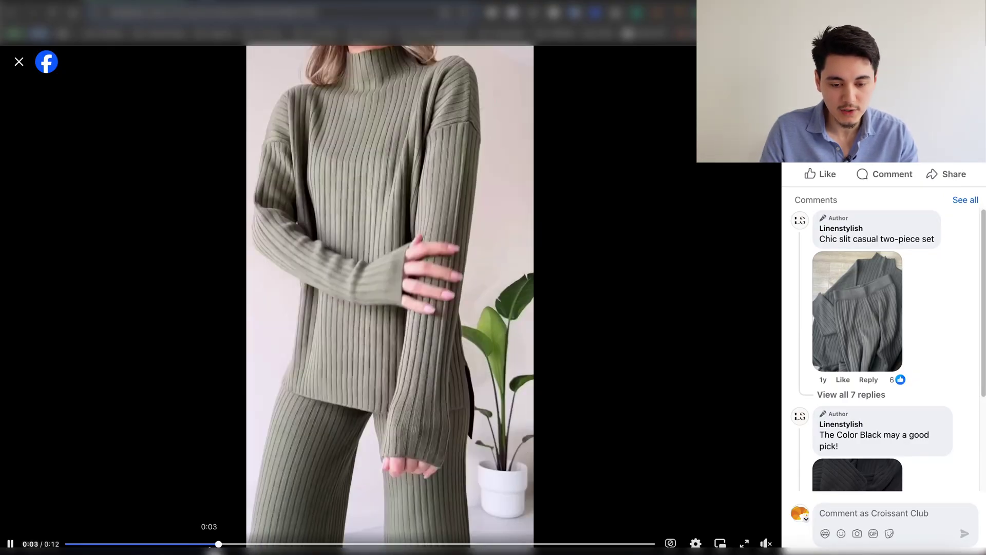
left_click(209, 544)
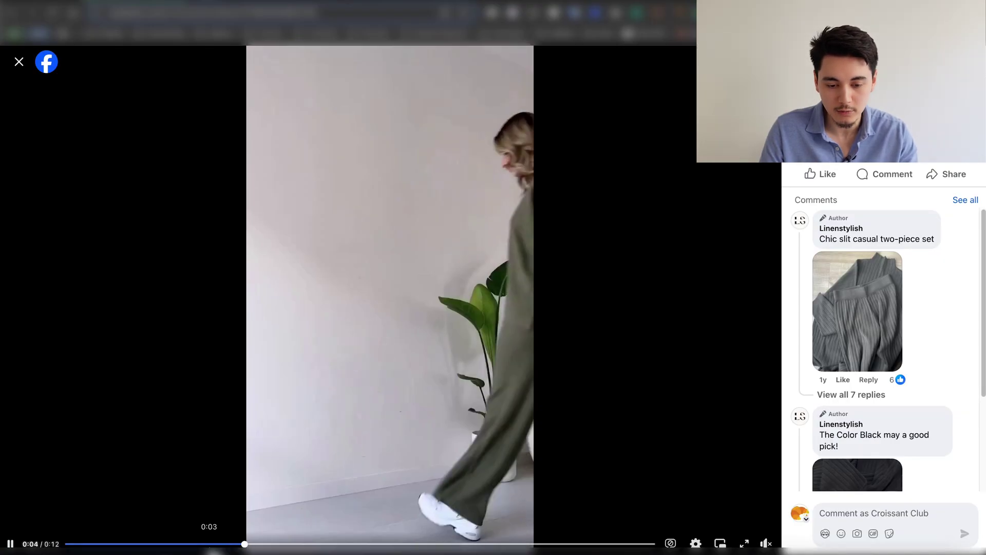
left_click(209, 544)
key("space")
key("super+shift+4")
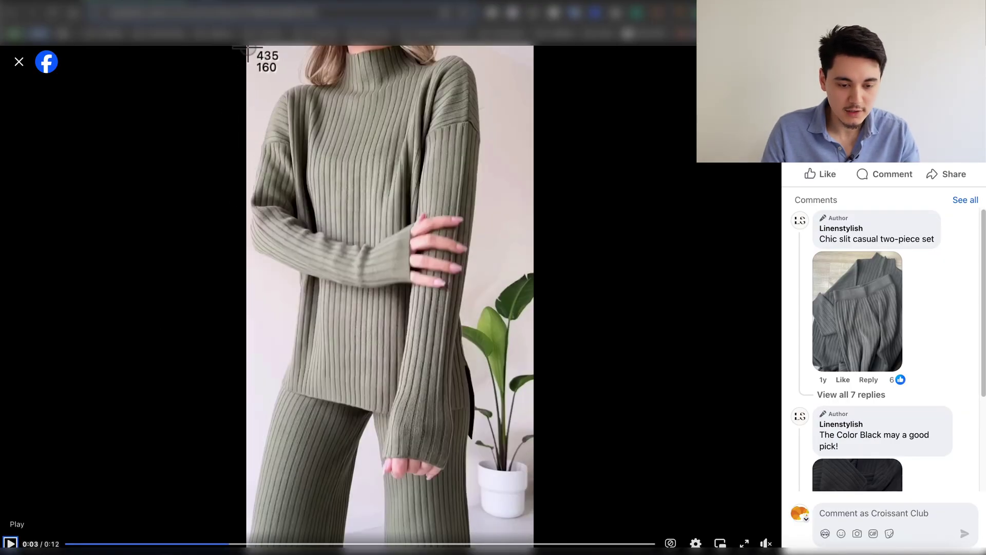
left_click_drag(247, 47, 533, 541)
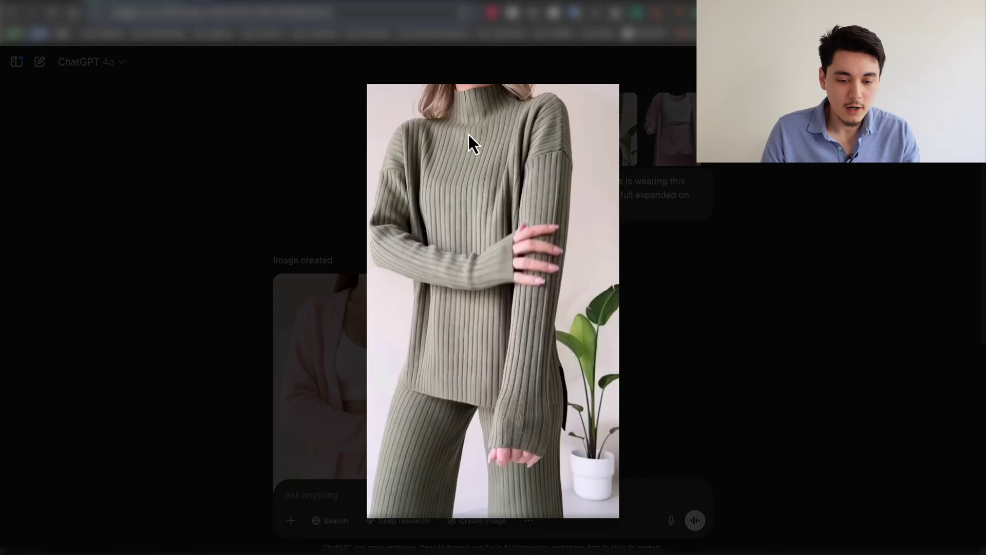
In the ChatGPT chat, examine the attached product image, the "Recreate the first image attached" prompt and the image generated from it
left_click(687, 136)
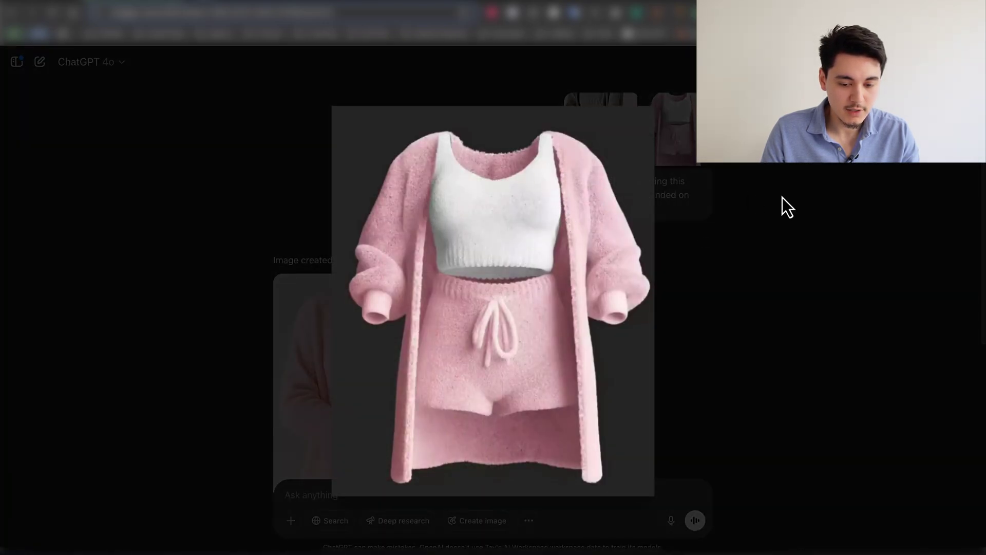
left_click(782, 197)
left_click_drag(426, 179, 569, 209)
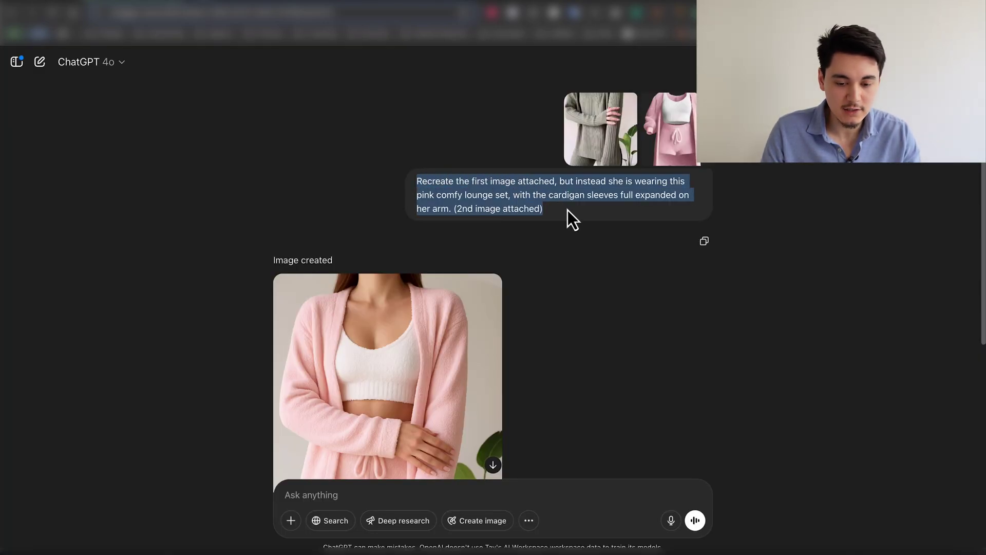
left_click(572, 213)
scroll(548, 226, "down", 3)
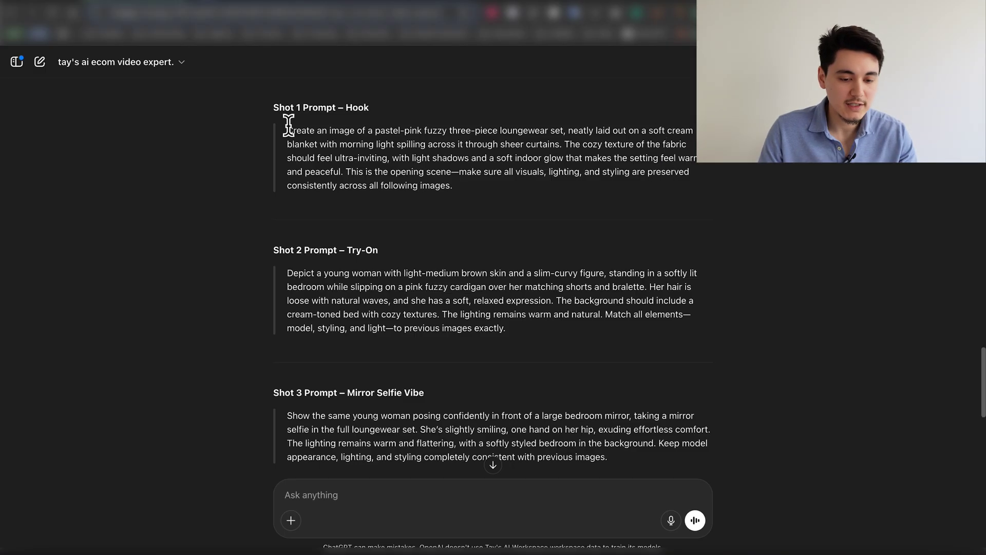
Reread the Shot 1 Hook prompt in the custom GPT's reply and look over the model images in the image chat for consistency
left_click_drag(285, 127, 521, 197)
left_click(521, 198)
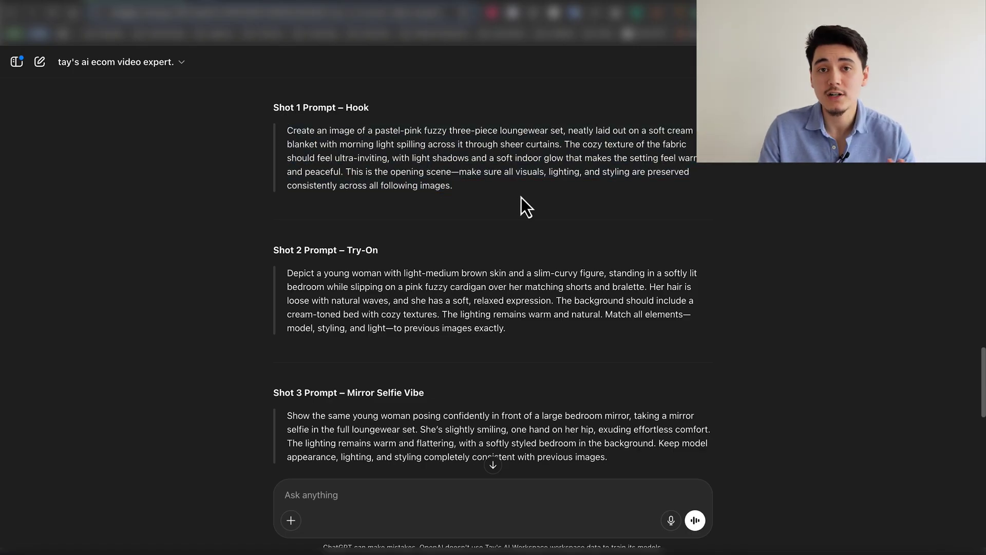
scroll(521, 197, "down", 3)
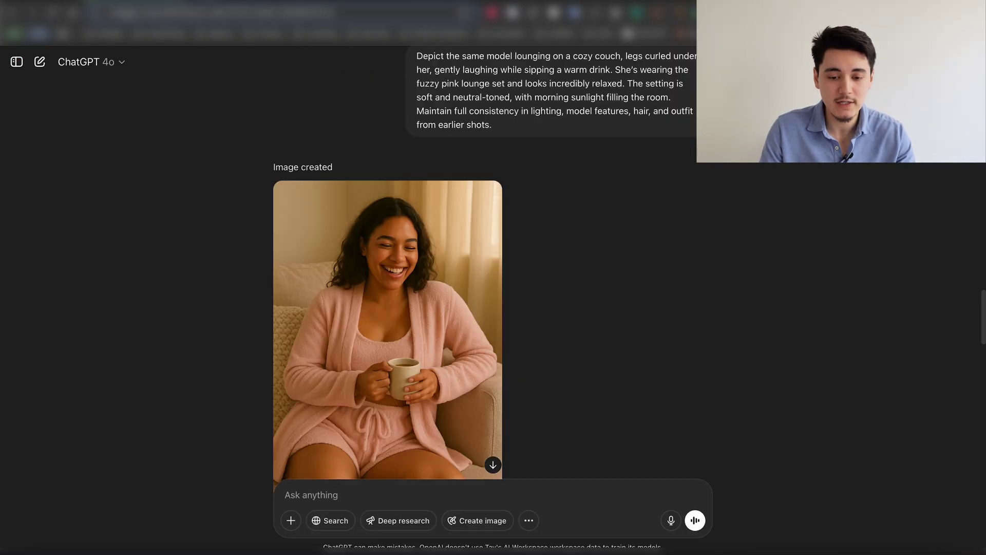
scroll(615, 228, "up", 5)
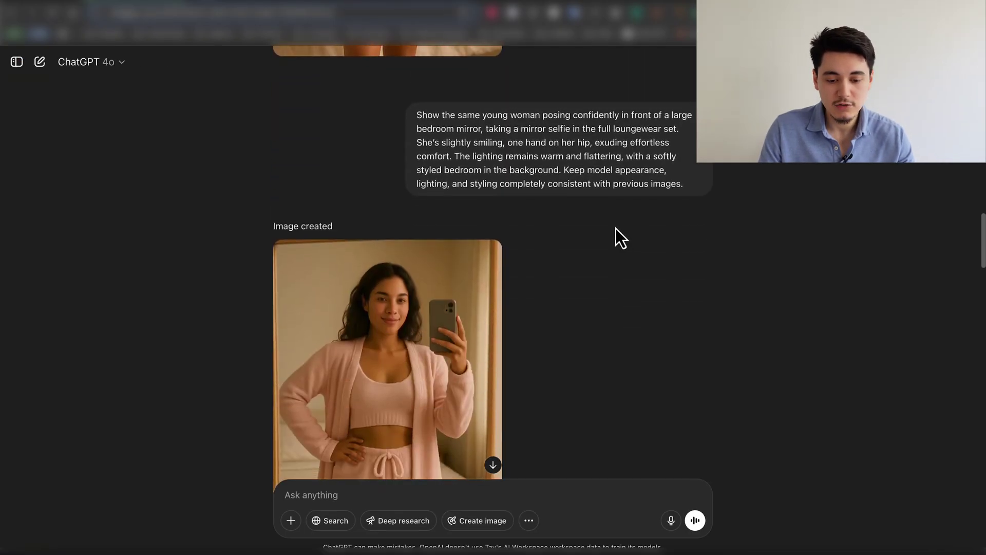
scroll(614, 228, "down", 8)
scroll(614, 228, "down", 10)
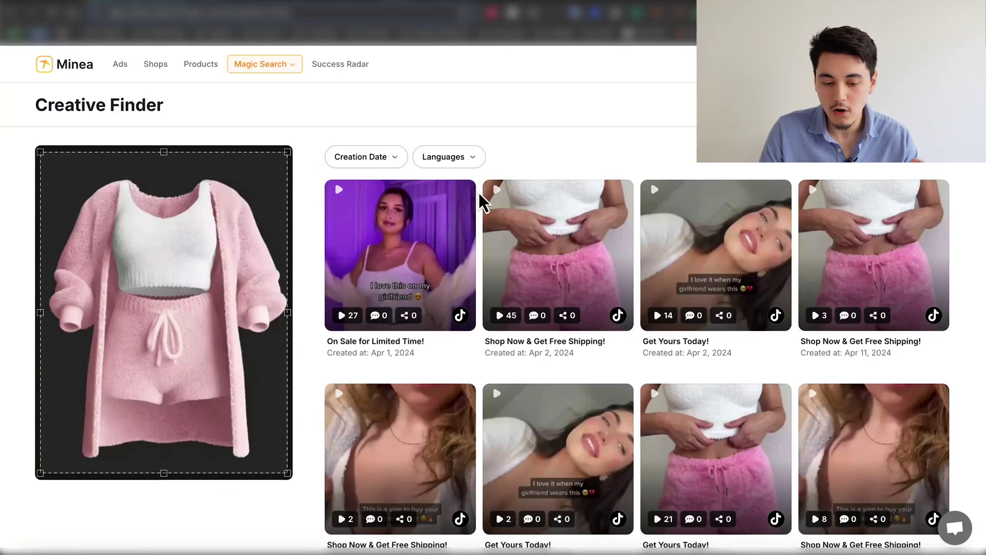
Browse the existing video ads that Minea's Creative Finder lists for the pink loungewear set image
scroll(479, 193, "down", 3)
scroll(479, 192, "down", 4)
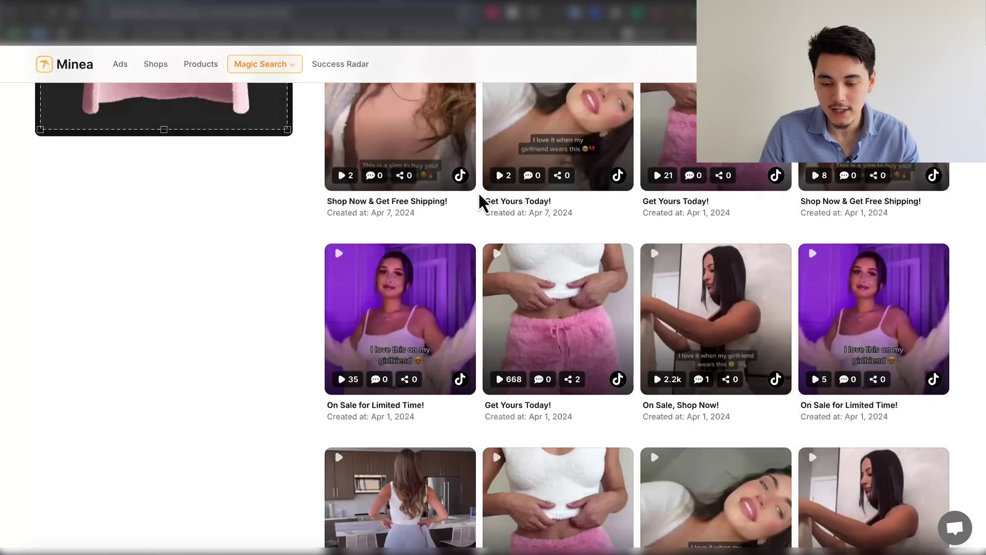
scroll(479, 192, "down", 10)
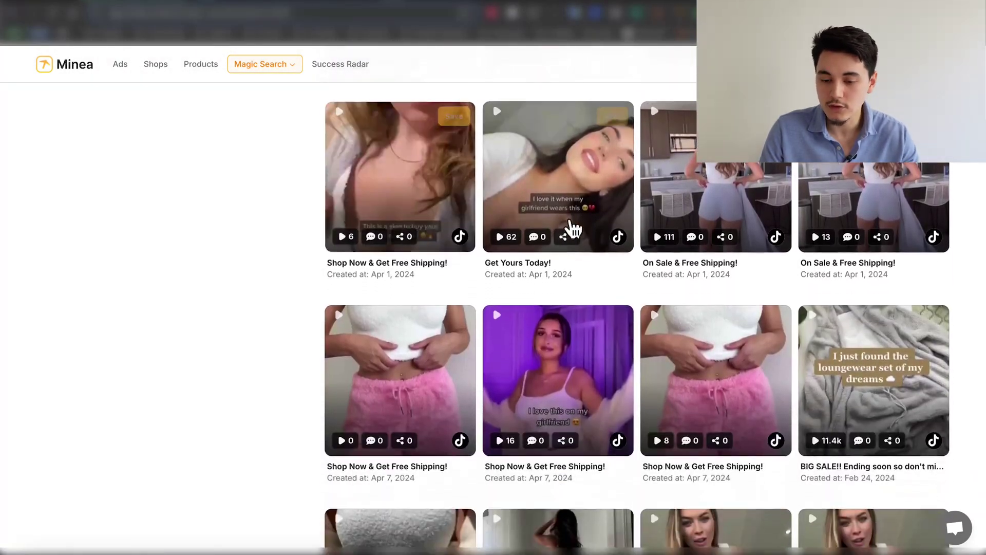
scroll(574, 229, "down", 8)
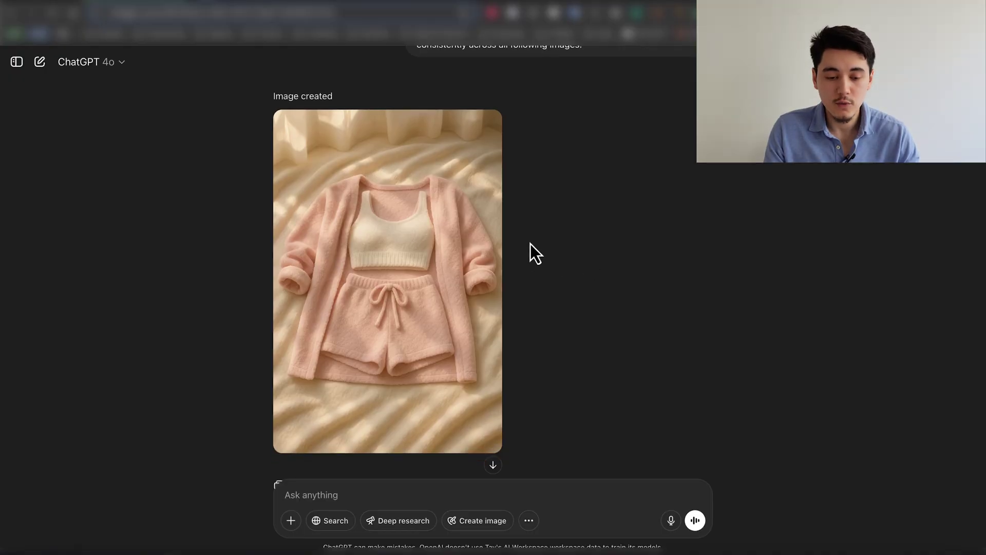
Switch back to the ChatGPT image chat and examine the complete series of generated scenes from the flat lay to the zoomed-out close-up
scroll(530, 243, "down", 13)
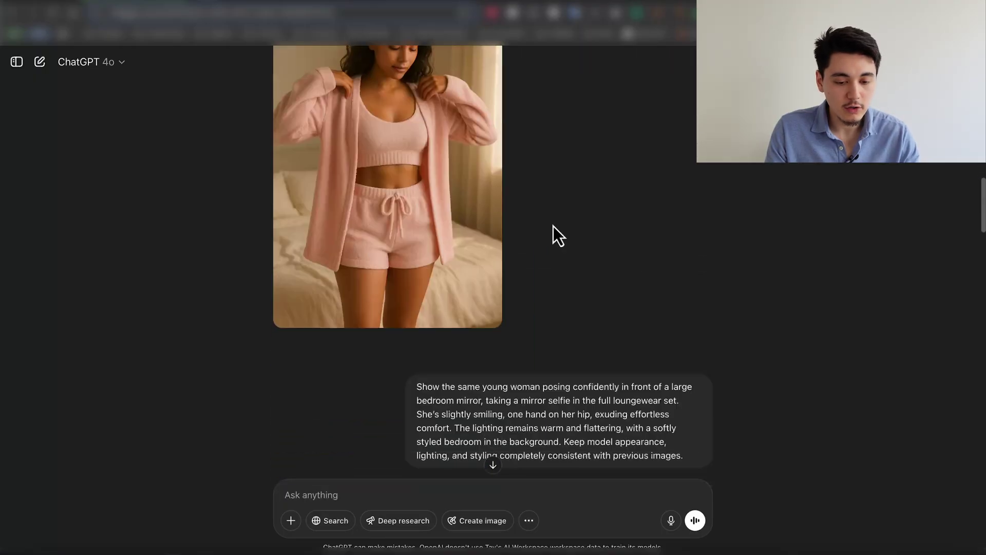
scroll(615, 227, "down", 15)
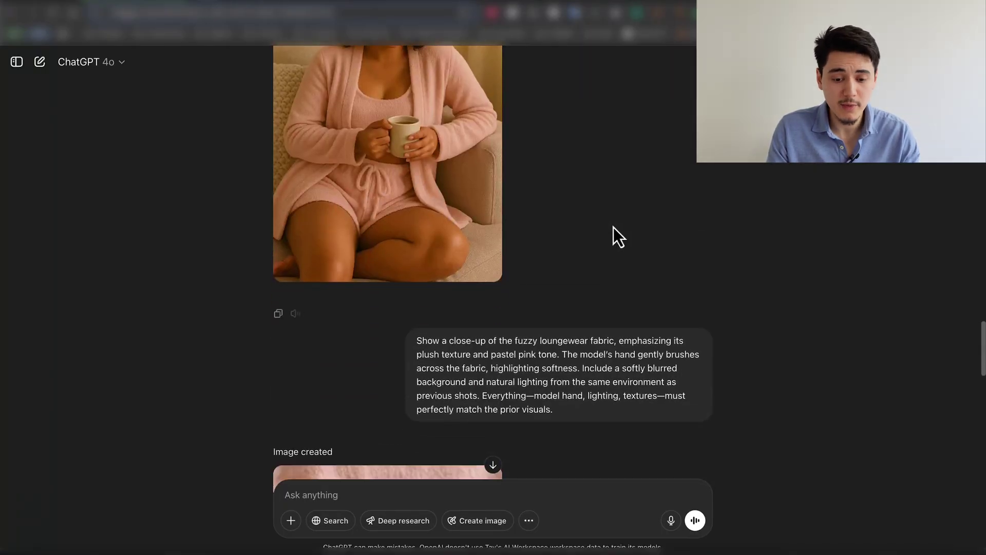
scroll(615, 226, "down", 15)
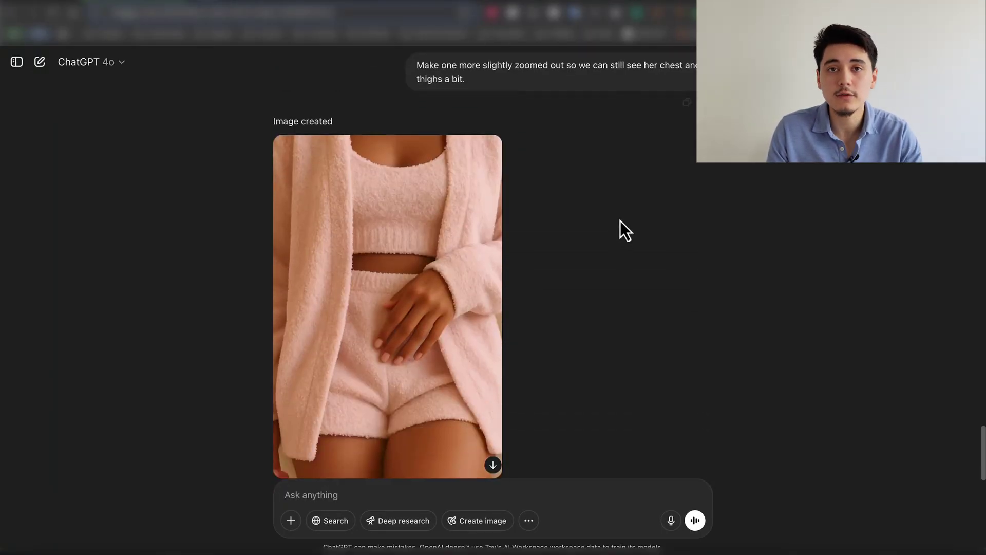
scroll(620, 223, "down", 2)
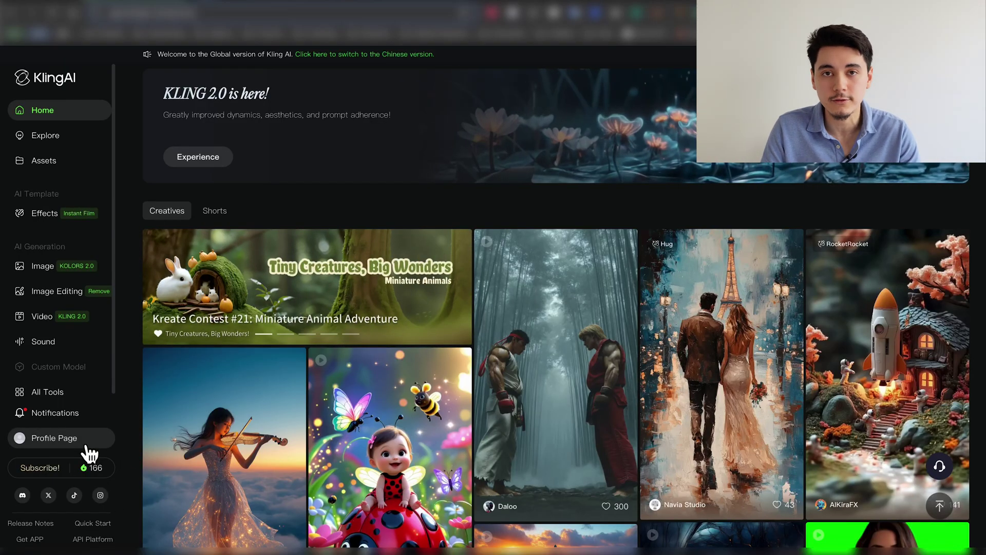
Switch to Kling AI and open its video generation page
left_click(21, 318)
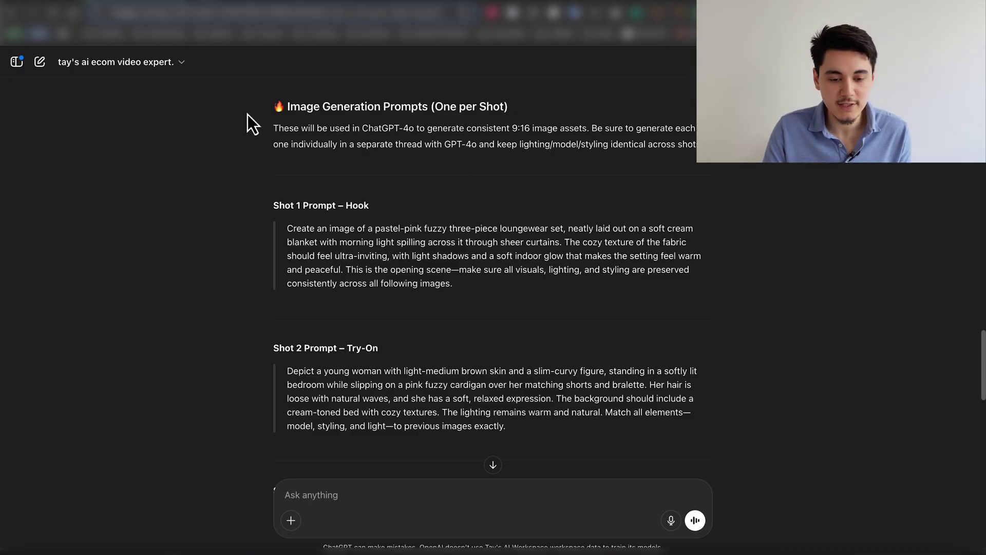
Upload the six generated scene images from Downloads to the custom GPT and send "Create kling video prompts based on these shots"
scroll(448, 271, "down", 5)
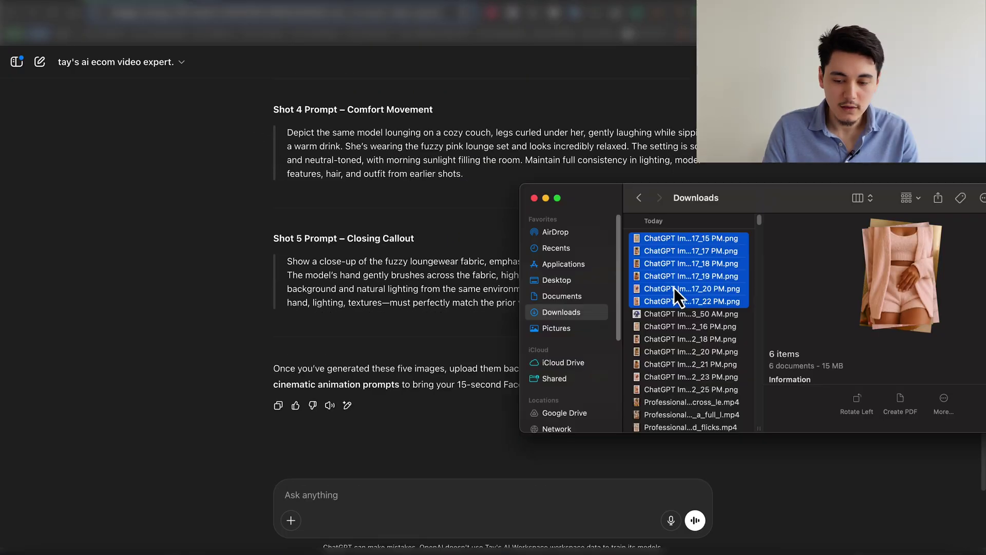
left_click_drag(684, 236, 328, 390)
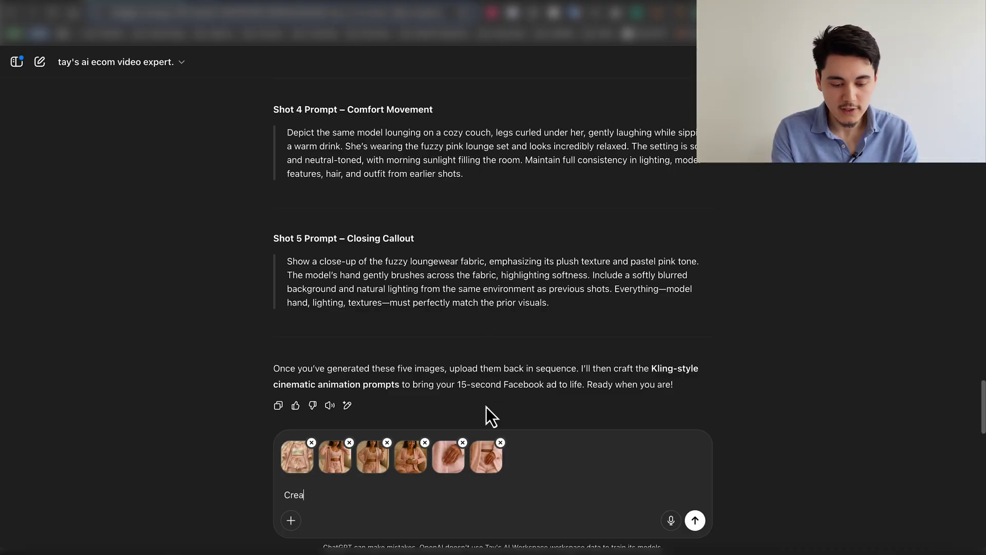
type("ideo ")
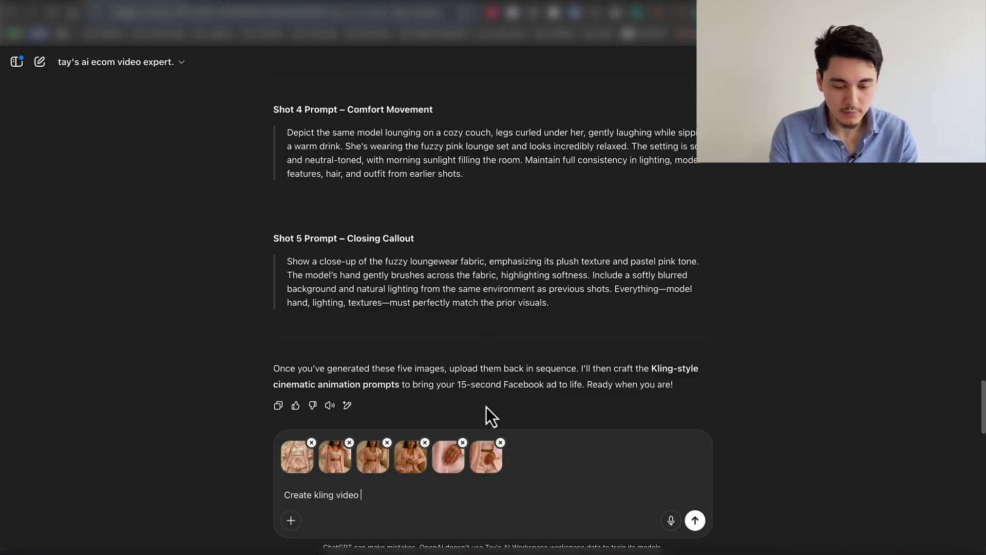
type("prompts based on these shots")
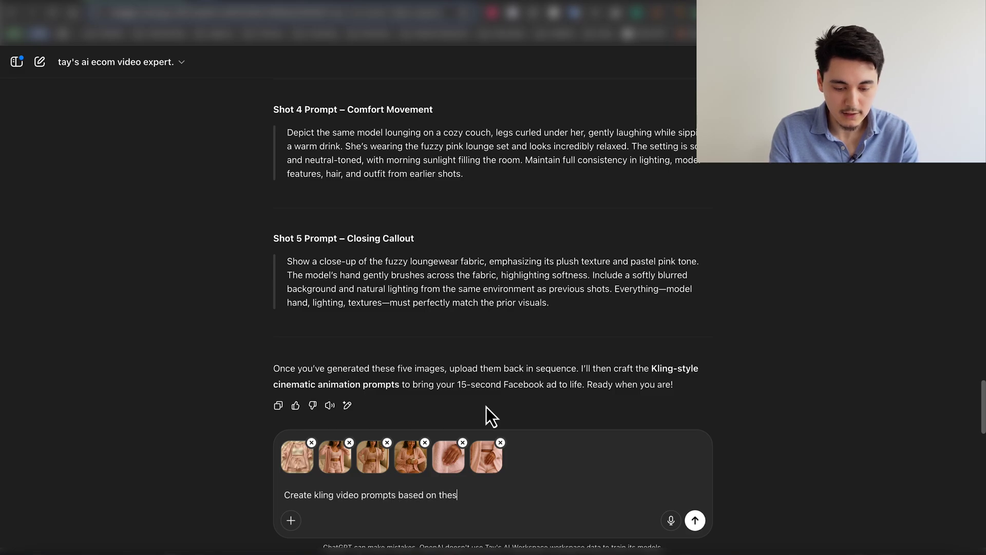
key("Return")
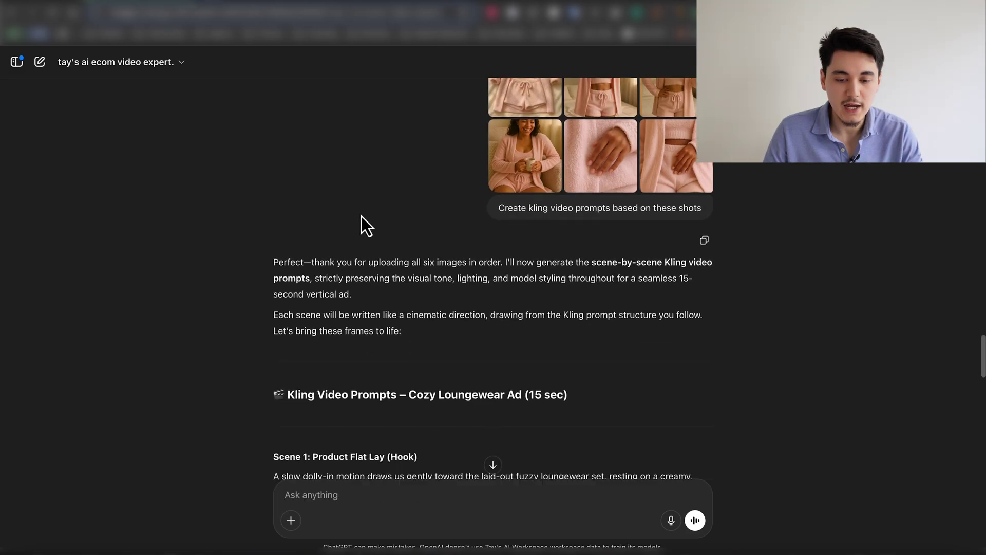
Read through the scene-by-scene Kling video prompts in the reply, from the product flat lay to the texture close-up
scroll(370, 221, "down", 4)
scroll(270, 183, "down", 3)
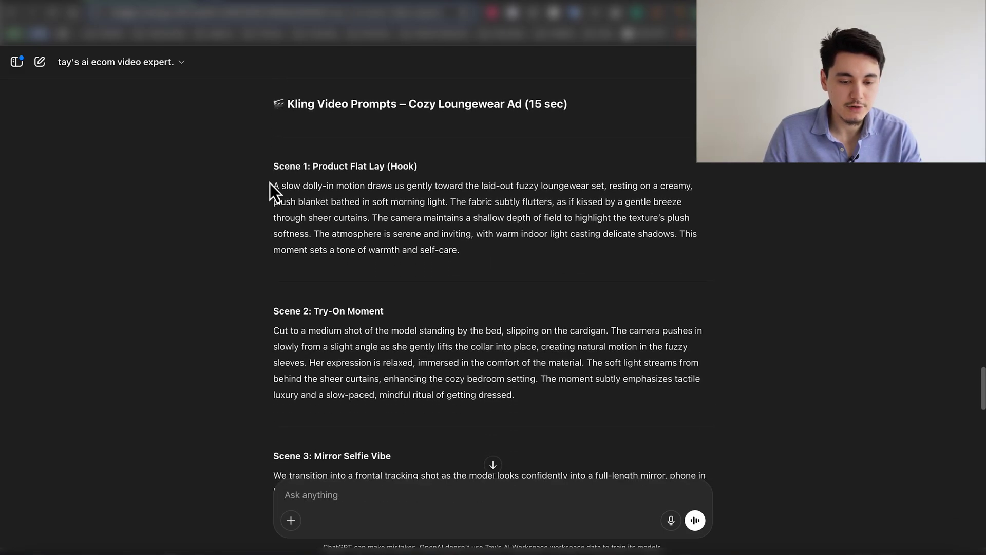
scroll(266, 176, "down", 6)
scroll(263, 176, "down", 7)
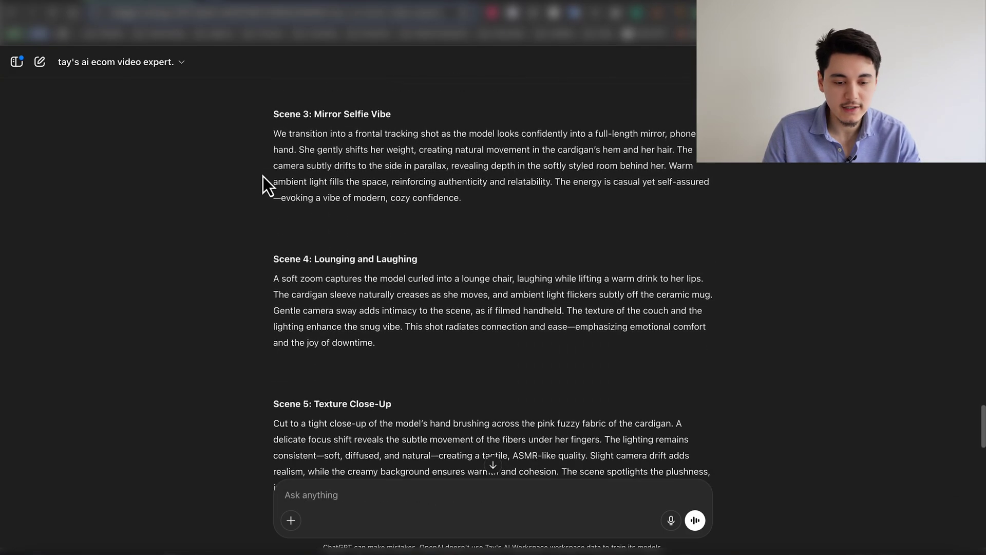
scroll(270, 211, "up", 5)
scroll(270, 212, "up", 5)
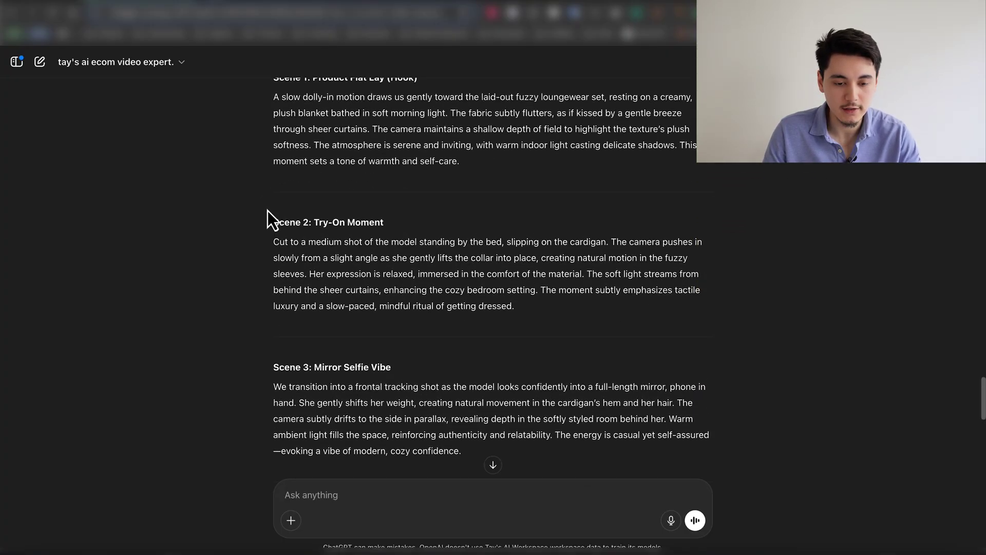
scroll(269, 259, "up", 8)
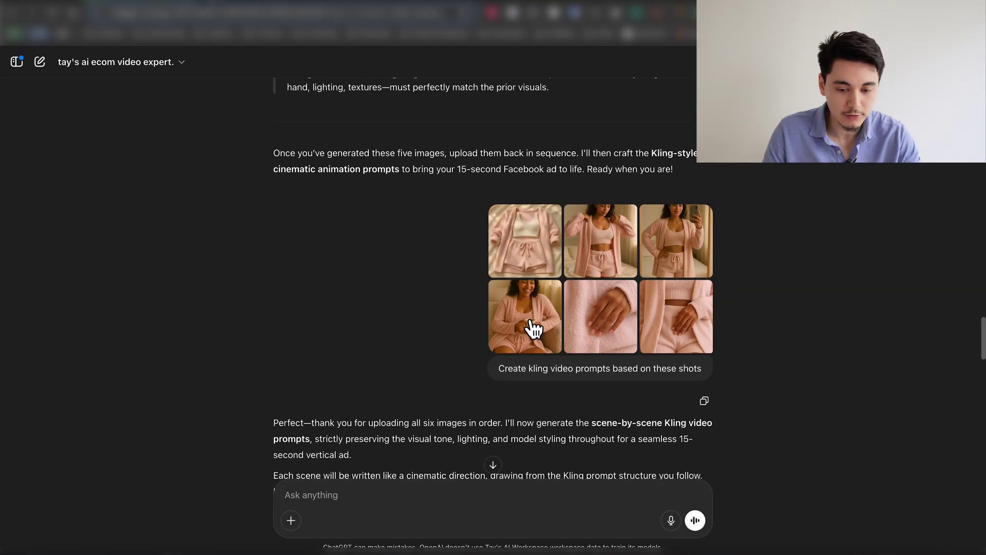
View the uploaded flat-lay image enlarged and compare it with the Scene 1: Product Flat Lay (Hook) prompt
left_click(505, 241)
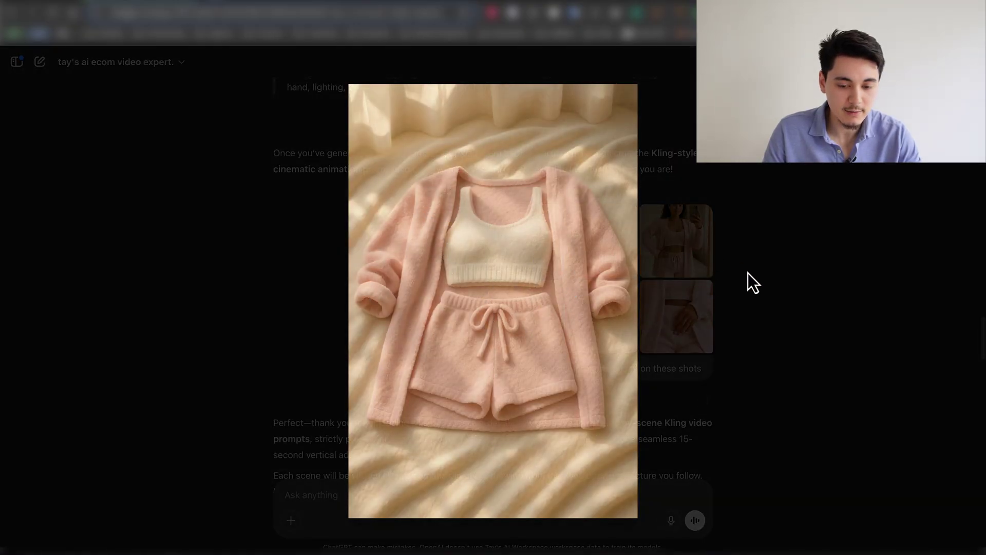
left_click(713, 269)
scroll(265, 224, "down", 8)
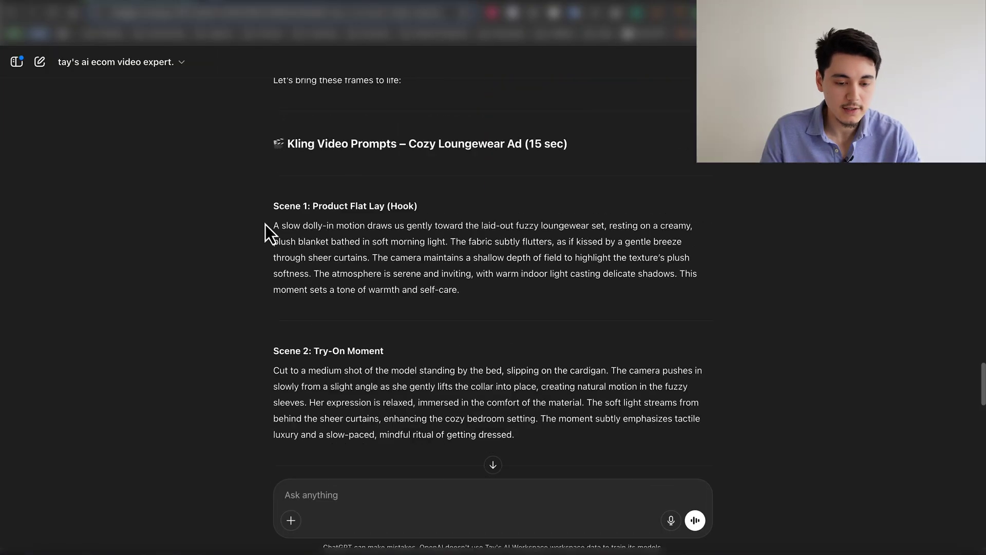
left_click_drag(265, 224, 507, 304)
left_click(501, 304)
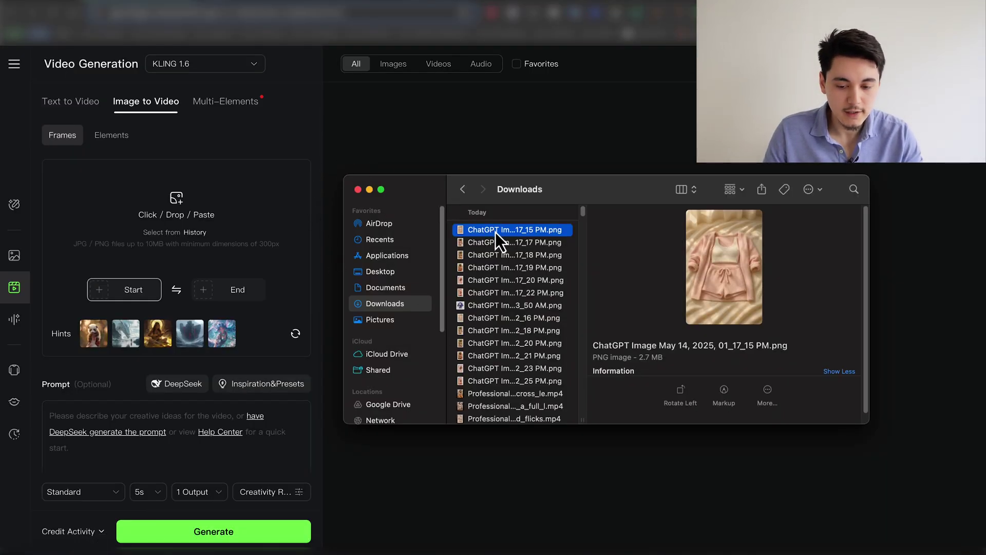
In Kling AI, add the flat-lay image as the start frame and copy the Scene 1 prompt from ChatGPT into the video prompt
left_click_drag(496, 232, 161, 213)
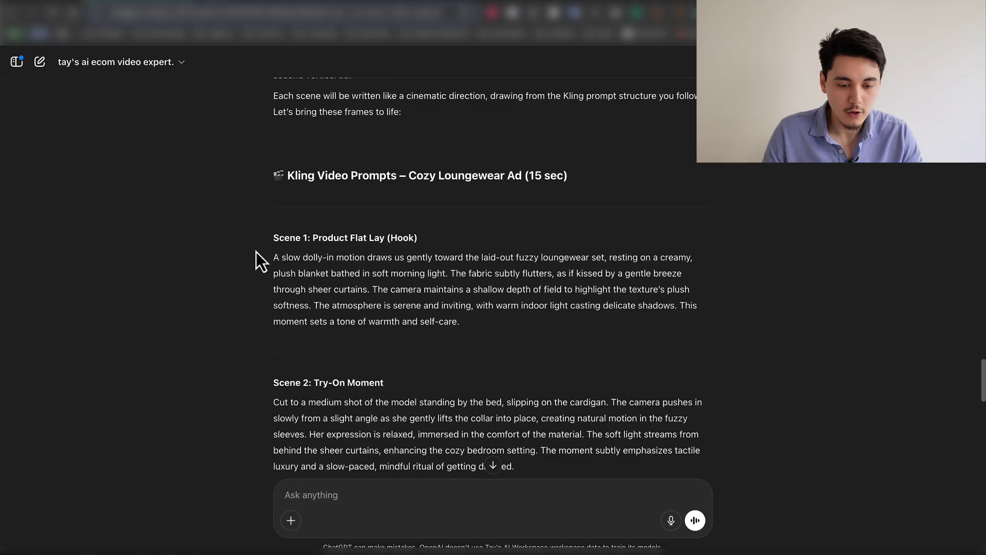
left_click_drag(262, 257, 540, 339)
right_click(398, 294)
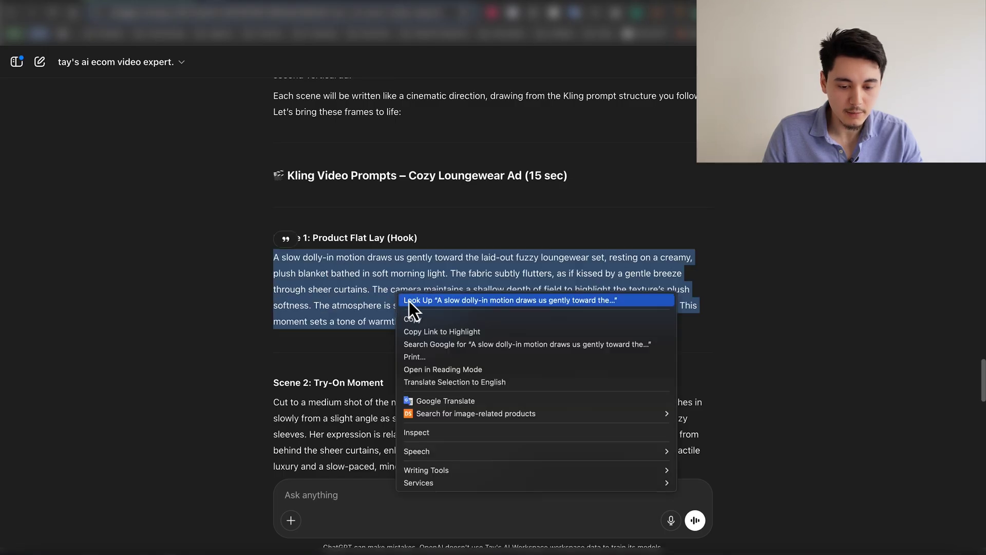
left_click(457, 318)
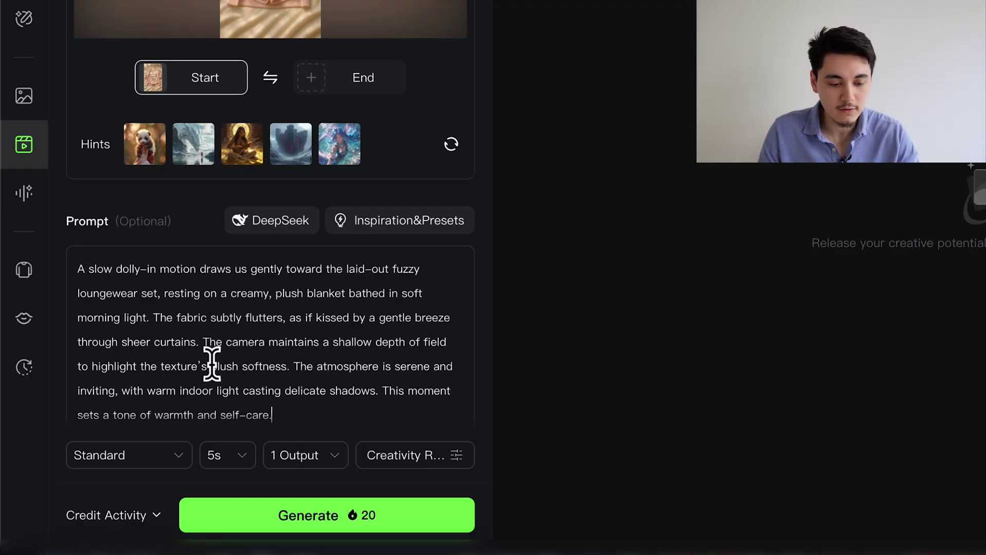
left_click(314, 341)
left_click_drag(225, 342, 359, 342)
left_click(346, 341)
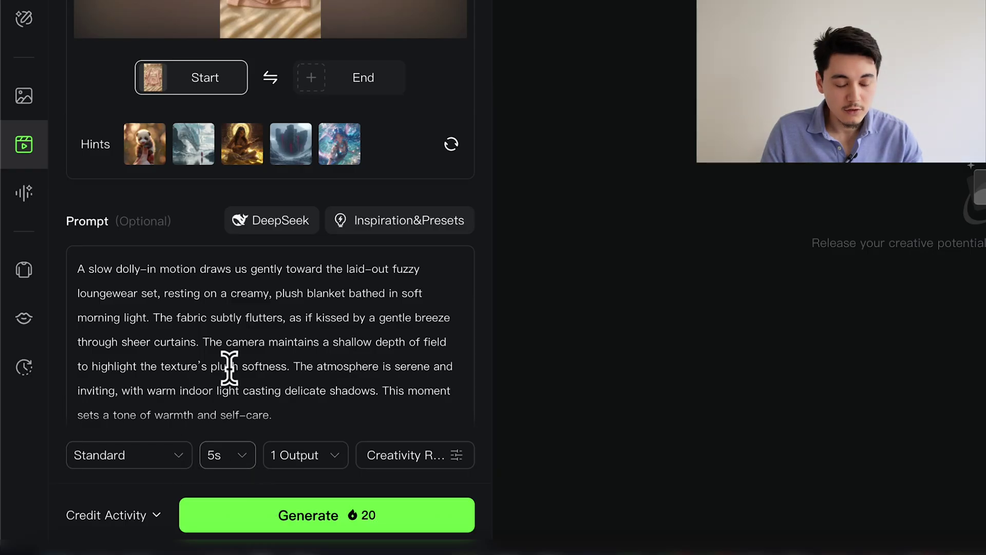
Check the duration options, try 4 outputs and the Professional mode, and return to 1 output and Standard
left_click(226, 455)
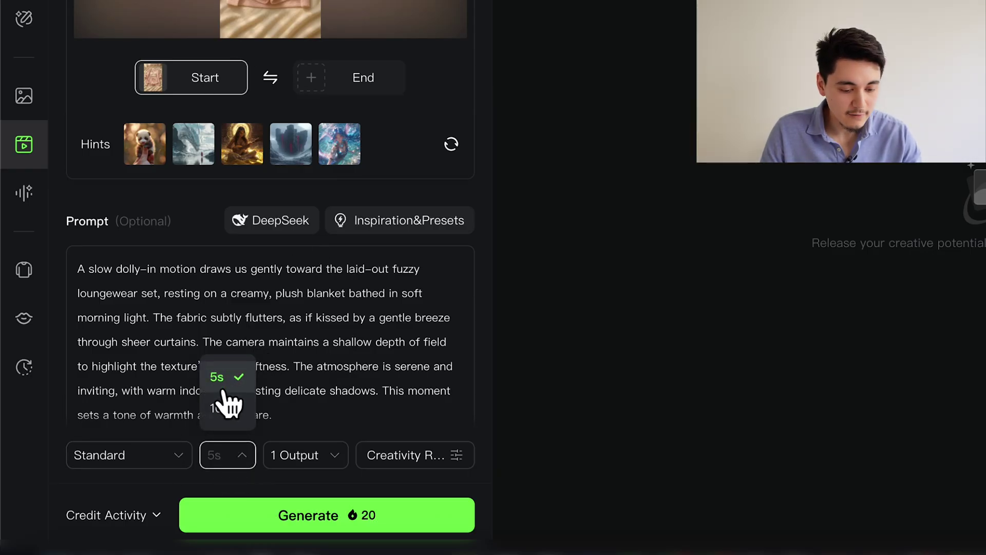
left_click(305, 455)
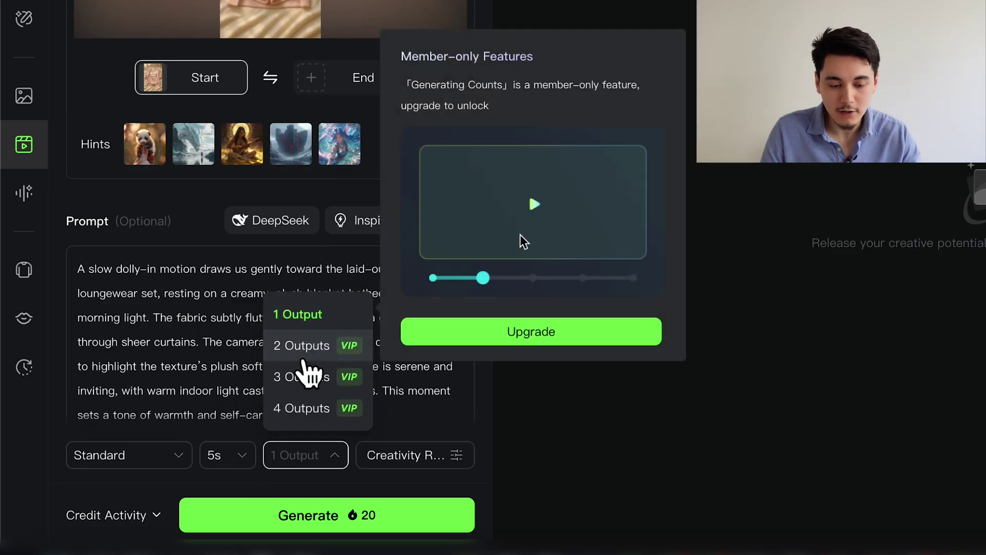
left_click(304, 411)
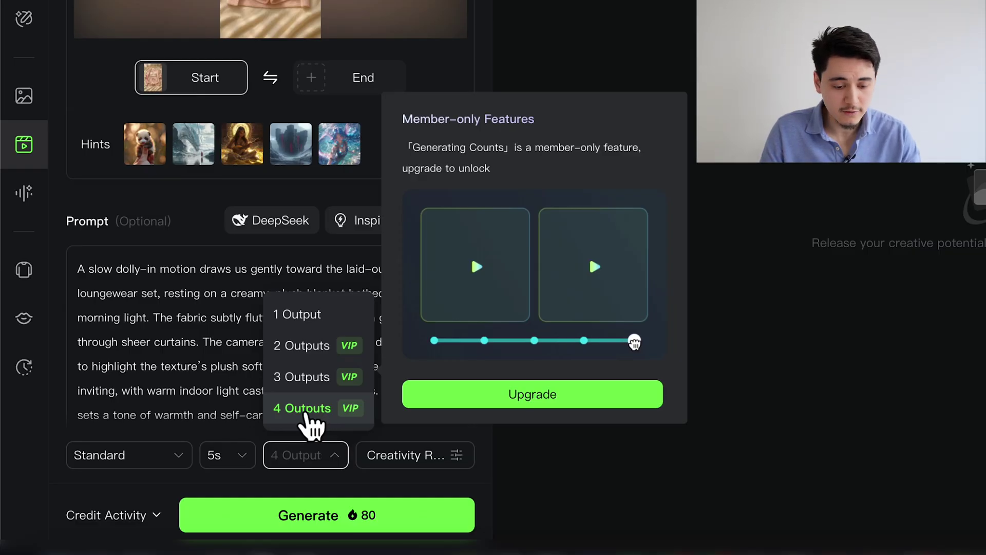
left_click(308, 316)
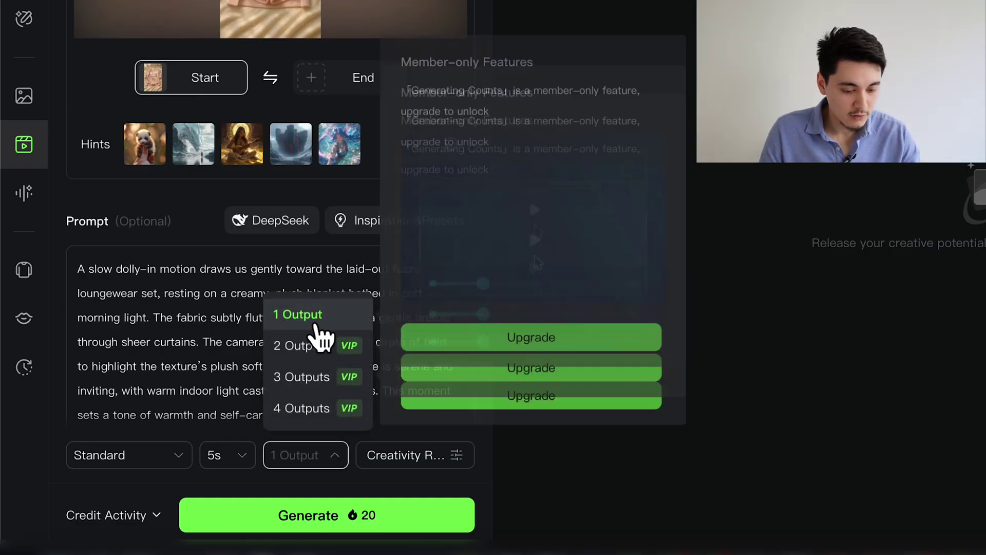
left_click(299, 408)
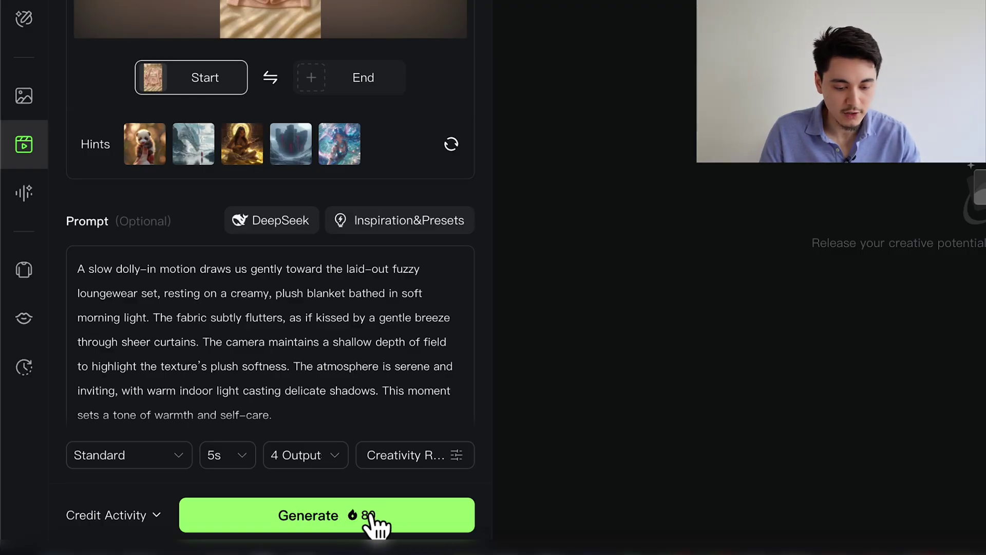
left_click(313, 455)
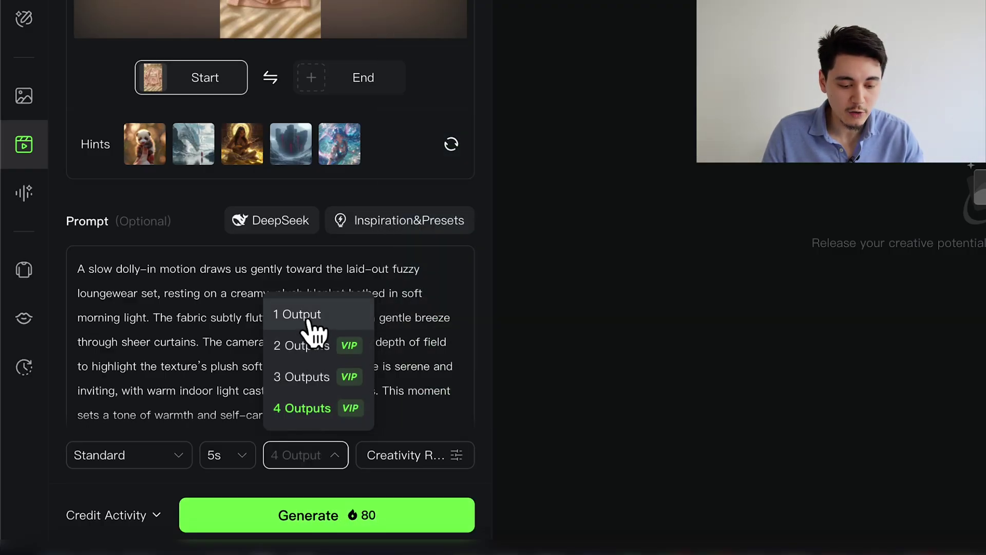
left_click(311, 316)
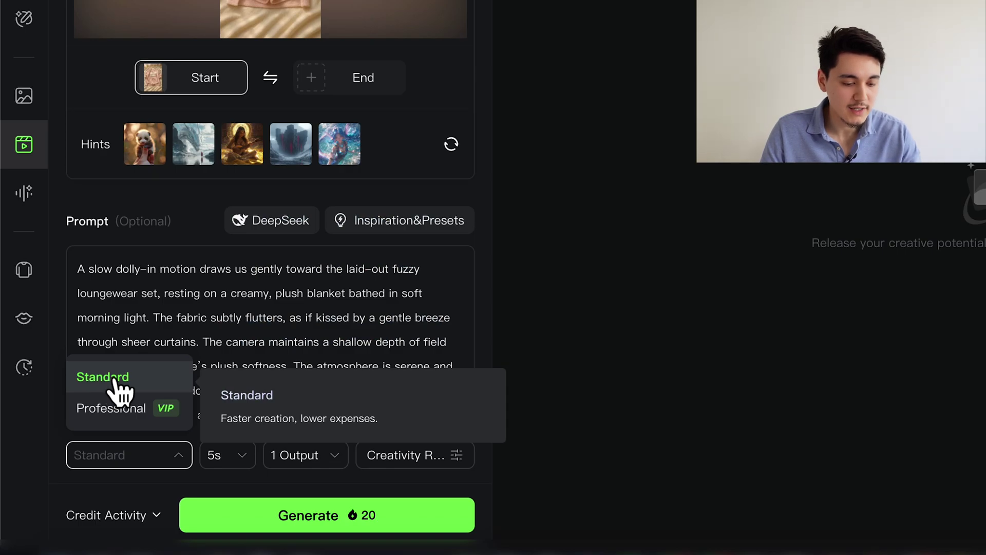
left_click(127, 415)
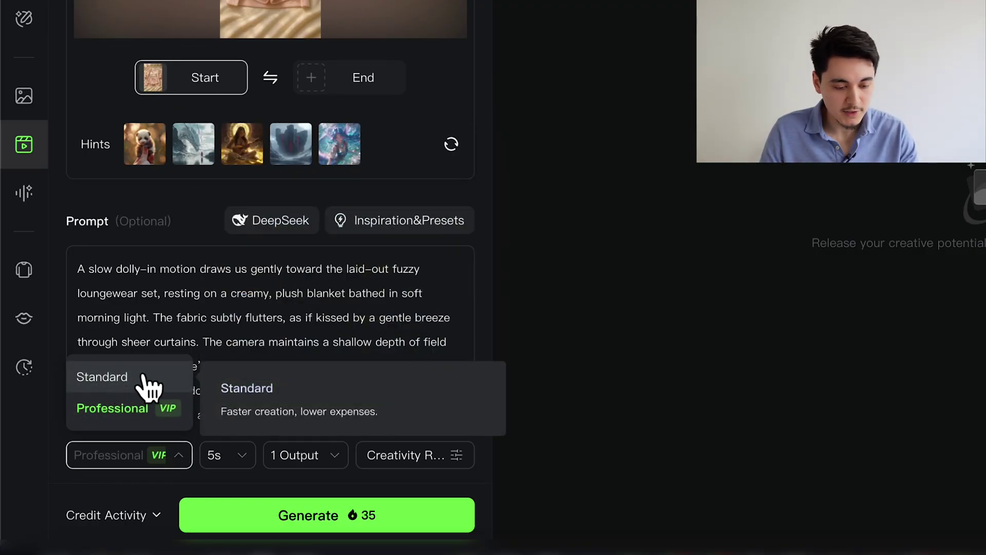
left_click(111, 381)
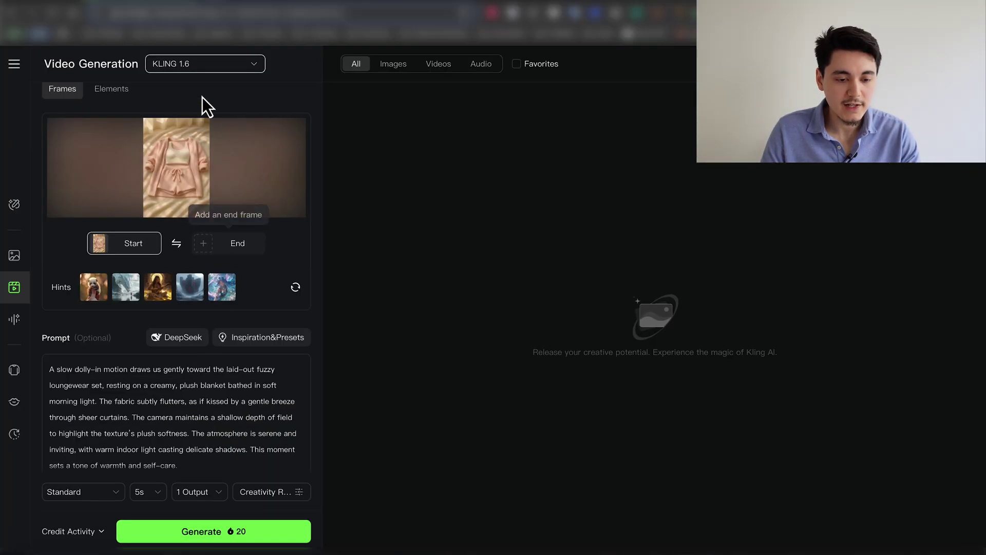
Try the KLING 2.0 Master model, switch back to KLING 1.6, and generate the 5-second flat-lay video
left_click(199, 66)
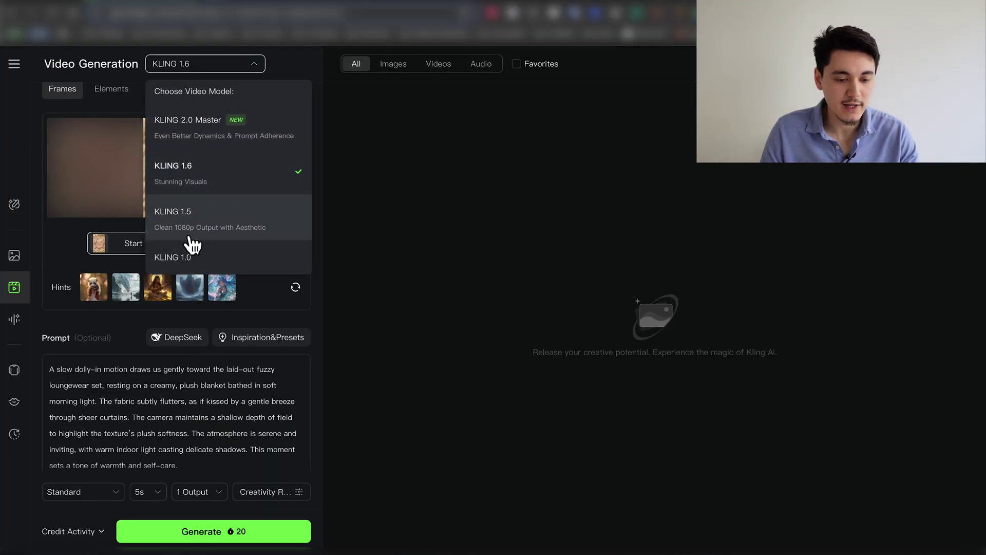
left_click(198, 137)
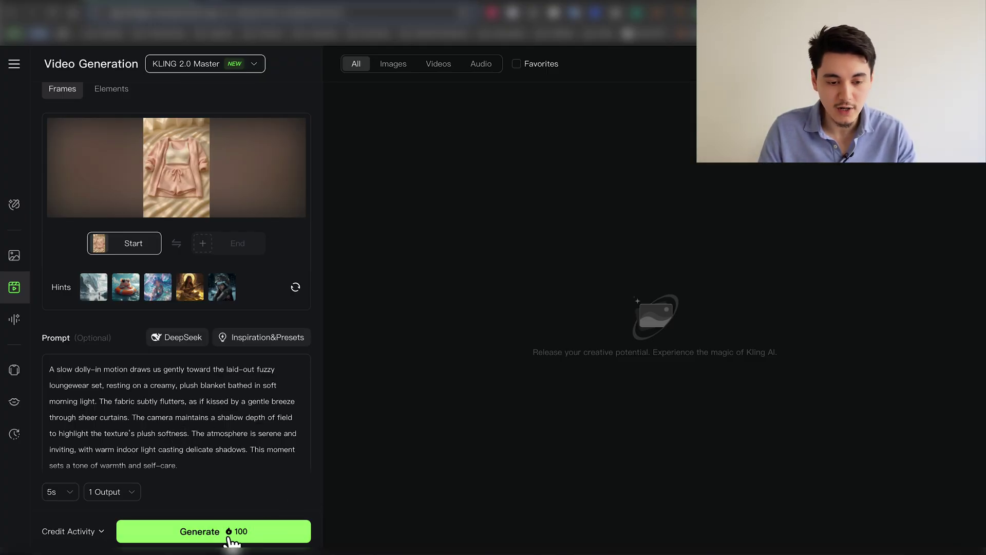
left_click(189, 66)
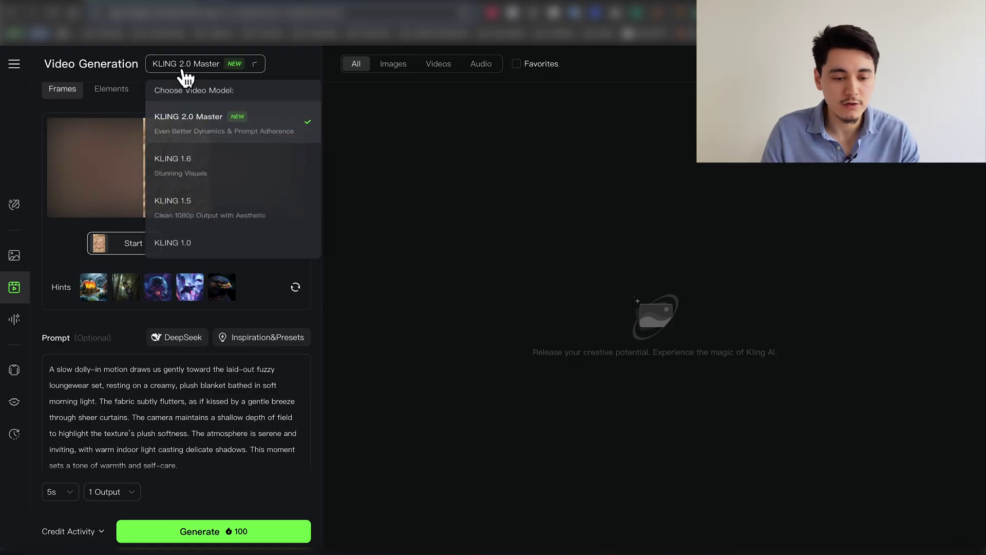
left_click(180, 181)
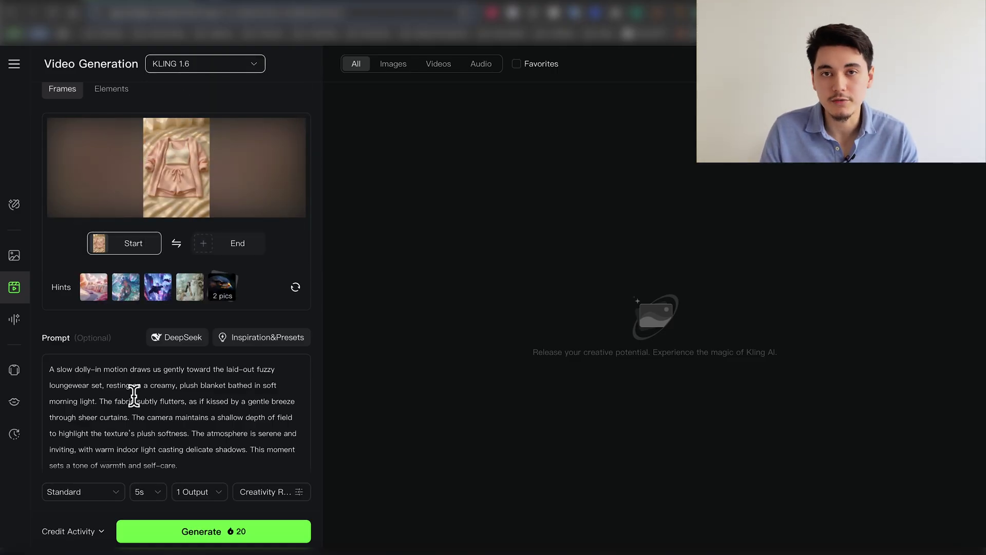
left_click(215, 534)
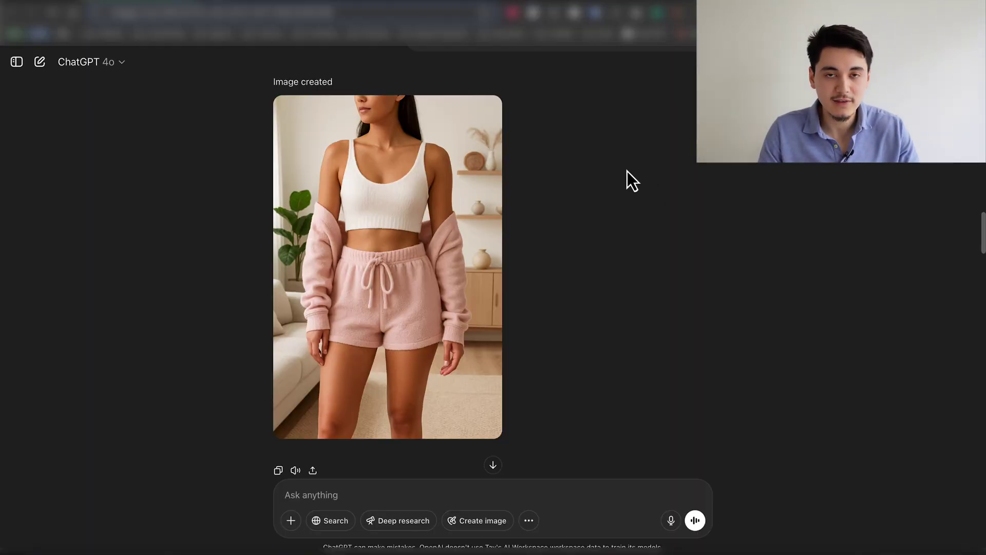
Switch to the ChatGPT 4o chat and examine the five Kling prompts written for the model shot in pink shorts
mouse_move(405, 352)
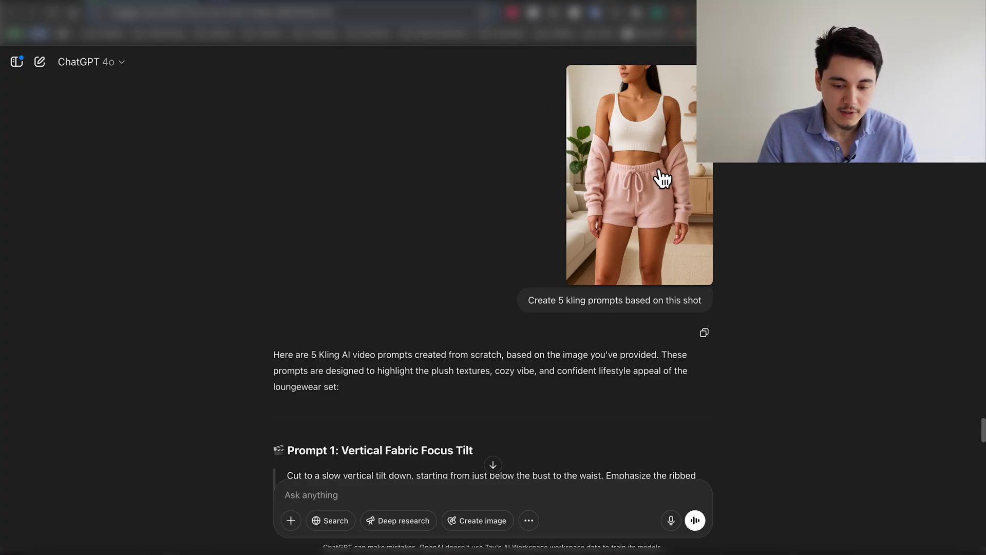
left_click_drag(527, 300, 642, 300)
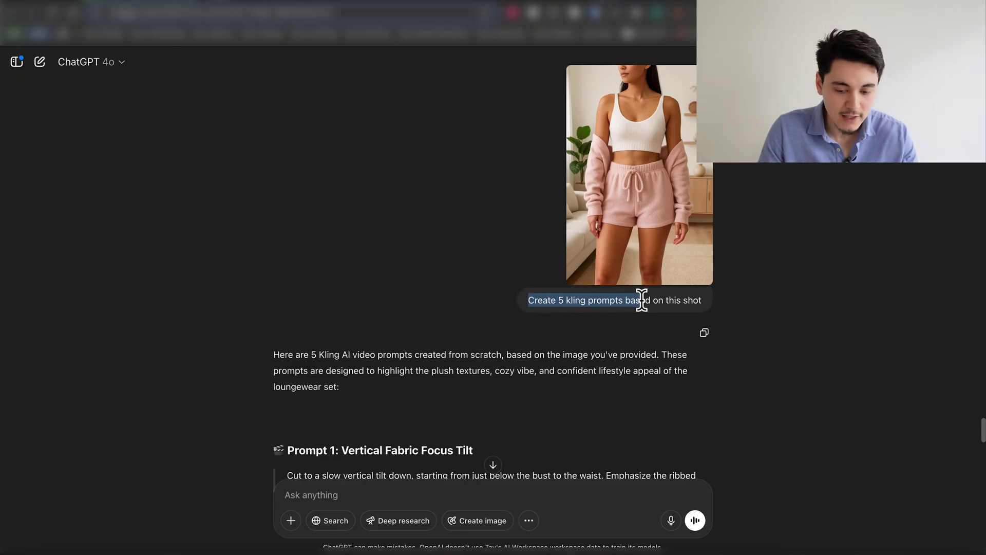
left_click(676, 302)
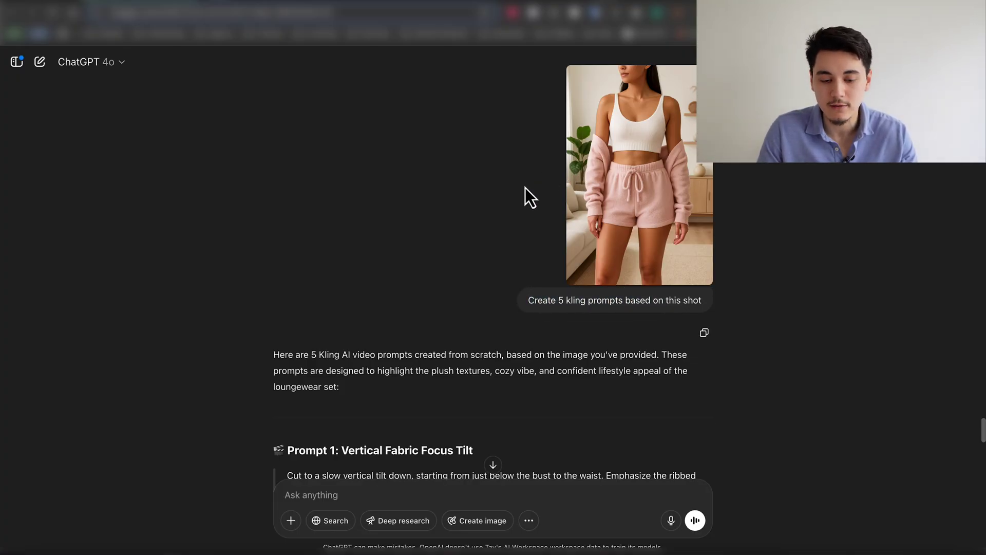
scroll(457, 251, "down", 8)
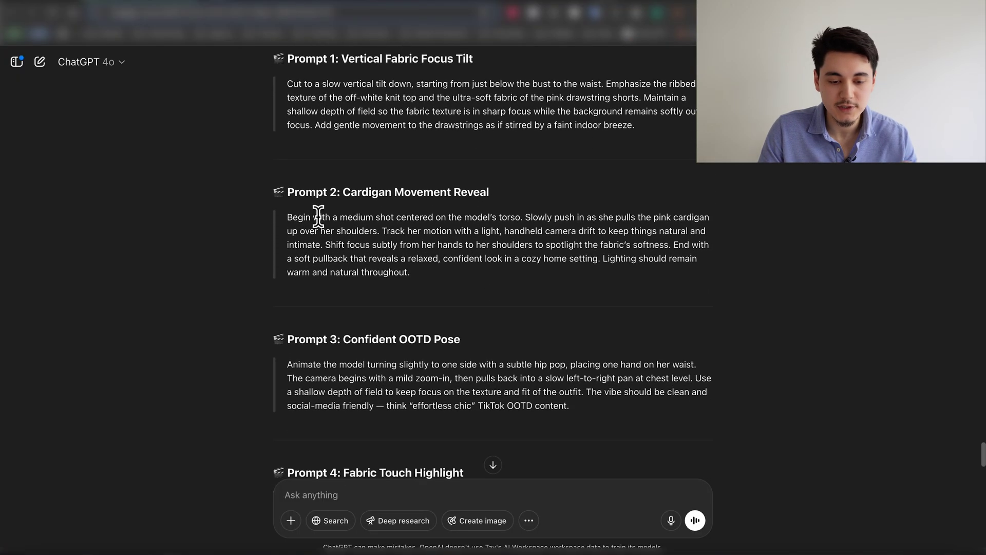
scroll(438, 223, "down", 6)
scroll(514, 232, "up", 6)
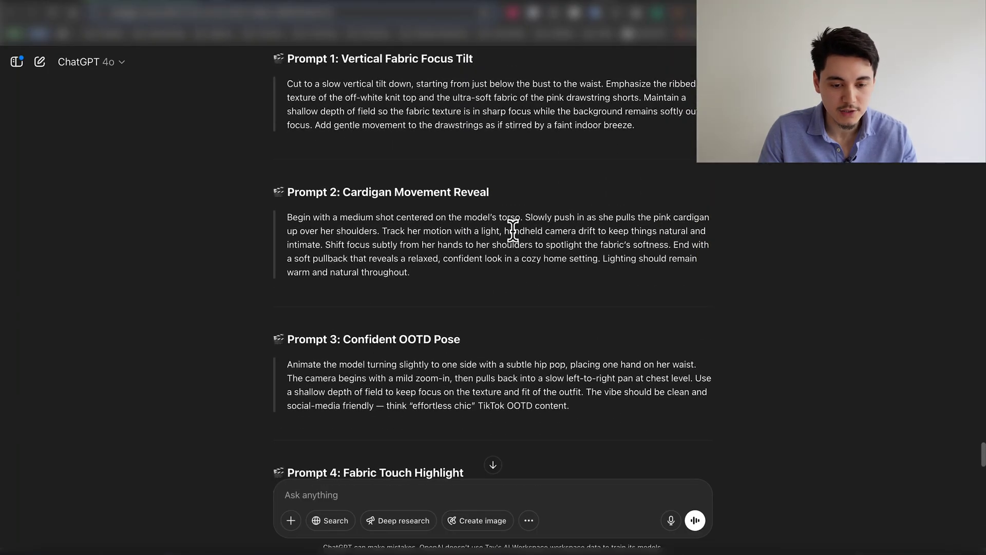
Copy the text of Prompt 1: Vertical Fabric Focus Tilt from the ChatGPT answer
scroll(514, 232, "up", 3)
left_click_drag(286, 226, 514, 259)
right_click(520, 248)
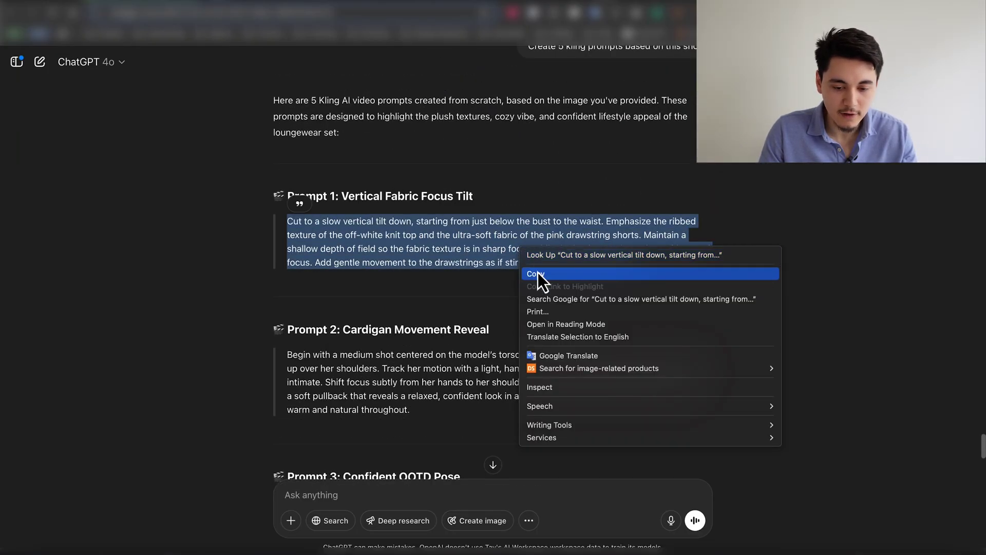
left_click(541, 273)
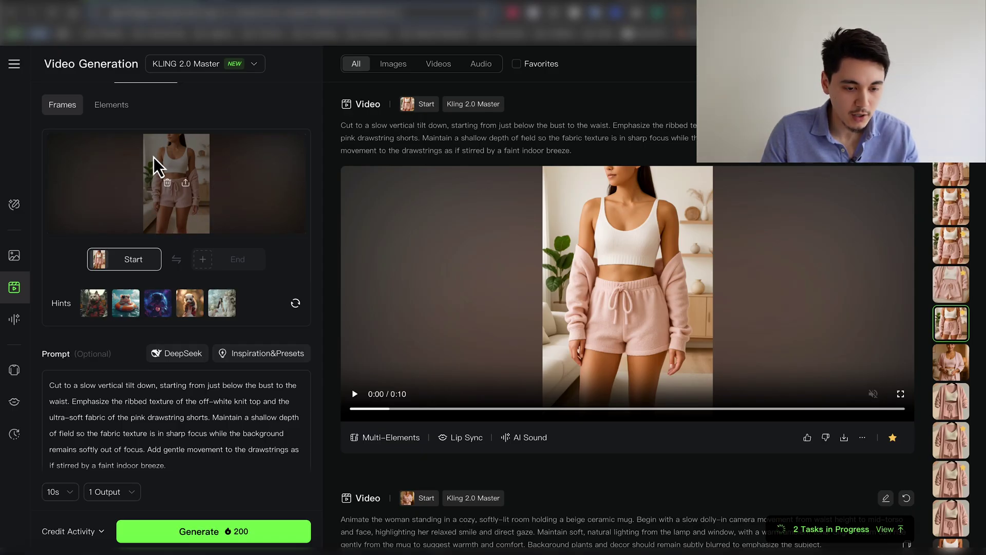
Switch to Kling AI and check the video model choices, the fabric-tilt prompt and the duration options, keeping KLING 2.0 Master
left_click(188, 64)
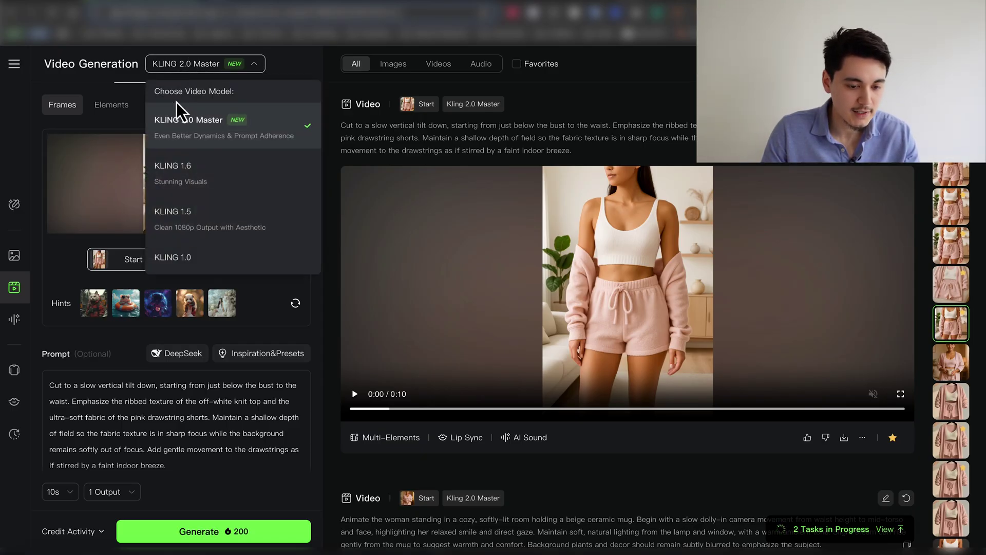
left_click(284, 88)
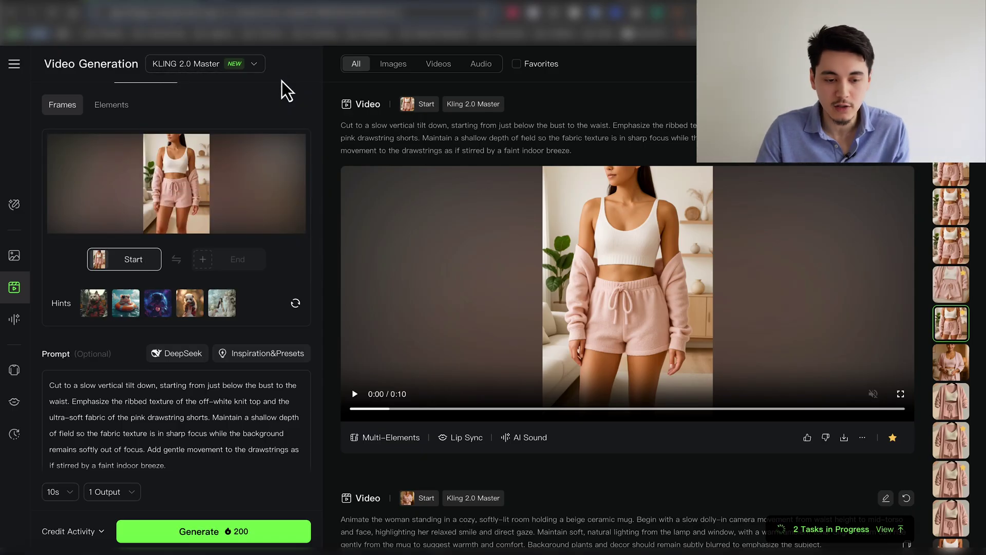
scroll(286, 91, "down", 1)
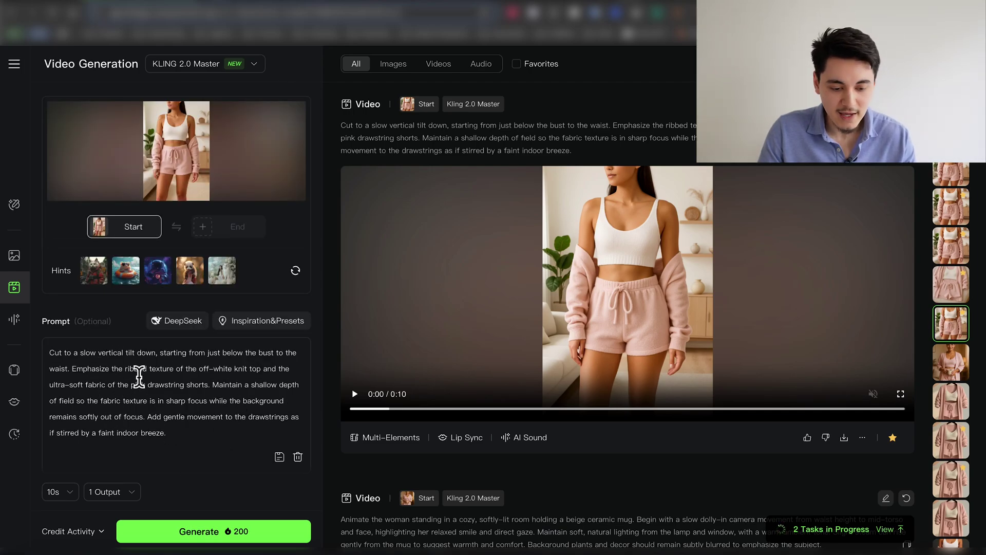
left_click(60, 492)
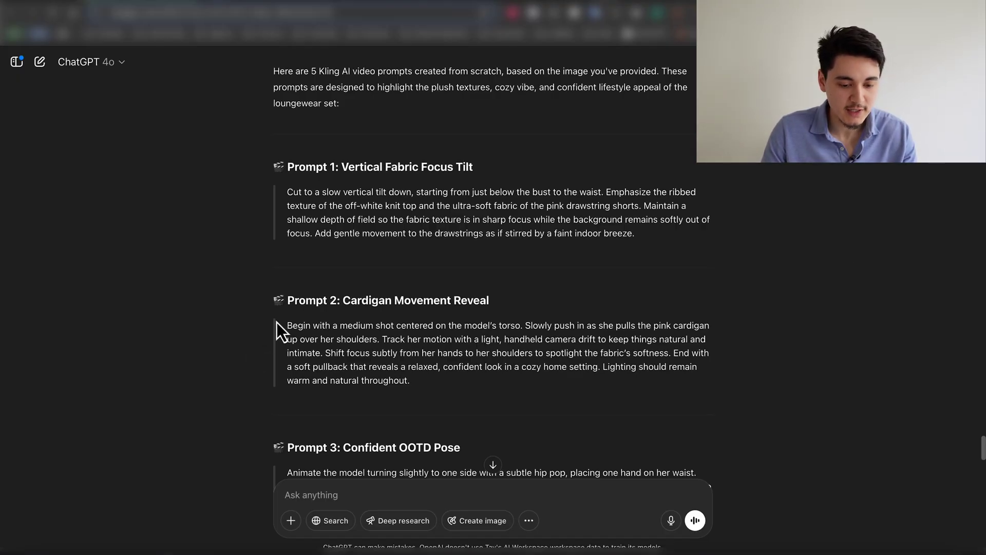
Copy Prompt 2: Cardigan Movement Reveal from ChatGPT and review the cardigan prompt with its model start frame in Kling AI
left_click_drag(277, 322, 410, 380)
right_click(390, 360)
left_click(417, 383)
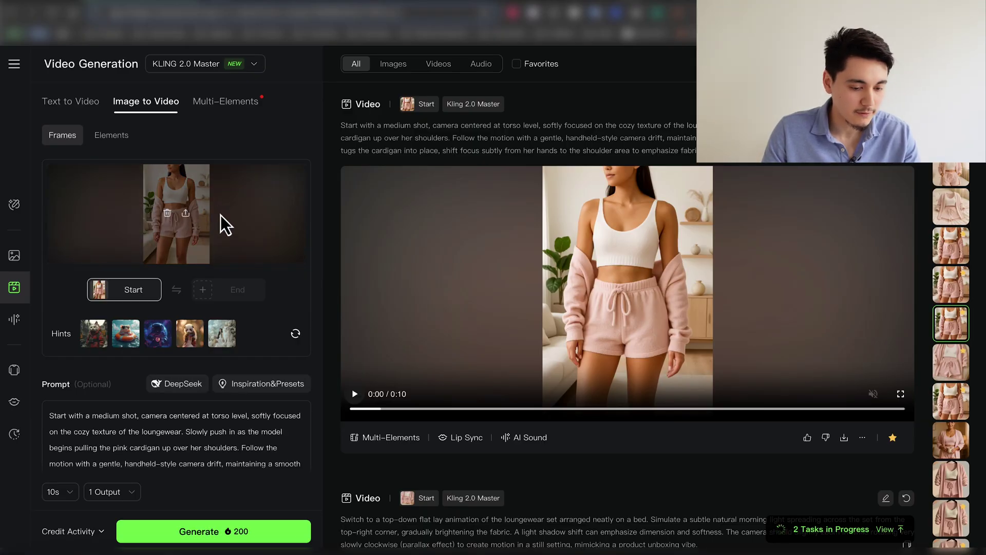
scroll(226, 226, "down", 3)
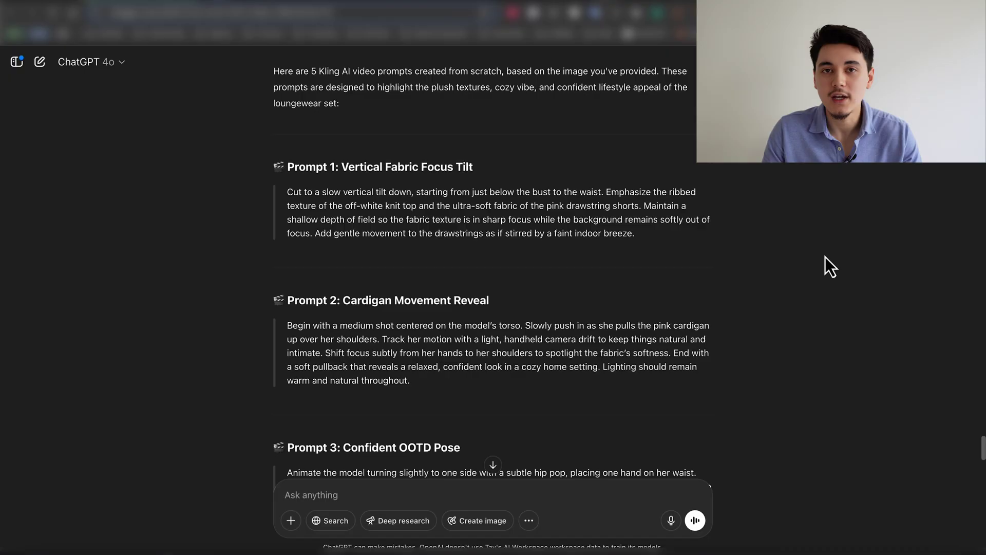
Copy Prompt 3: Confident OOTD Pose from ChatGPT and view the OOTD pose video in Kling AI
scroll(327, 222, "down", 5)
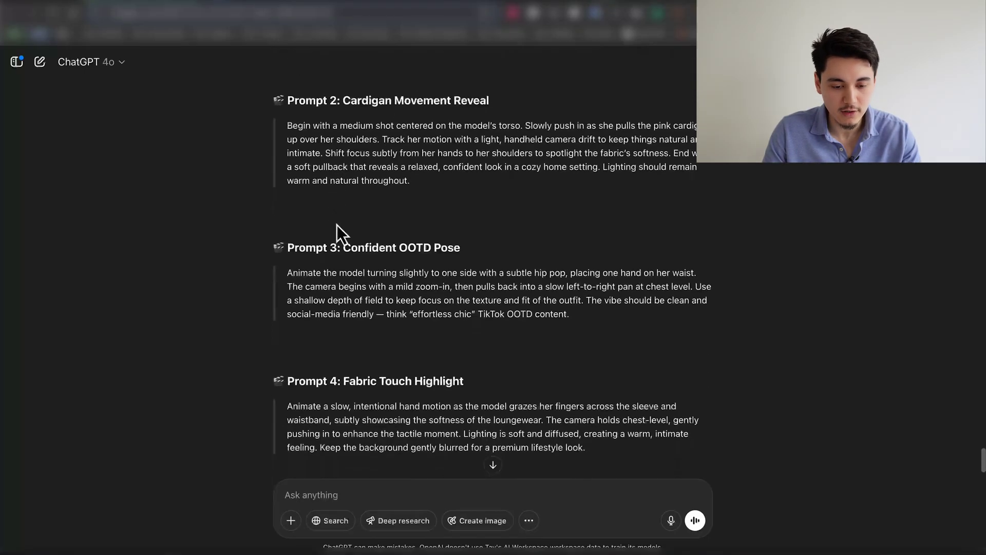
left_click_drag(284, 266, 635, 312)
right_click(509, 289)
left_click(538, 309)
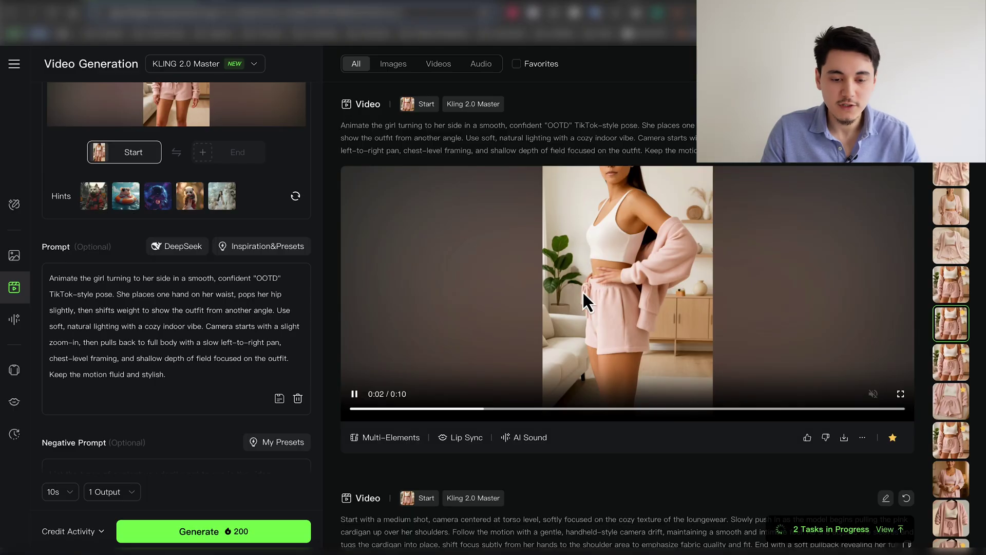
left_click(577, 297)
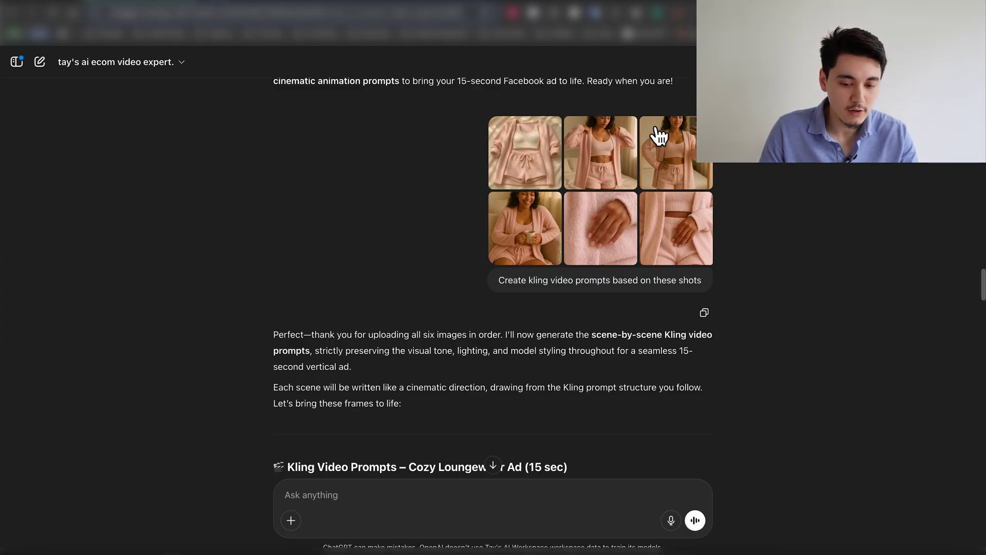
In the tay's ai ecom video expert chat, examine the scene-by-scene Kling prompts and the five prompts for the mug shot
scroll(446, 287, "down", 10)
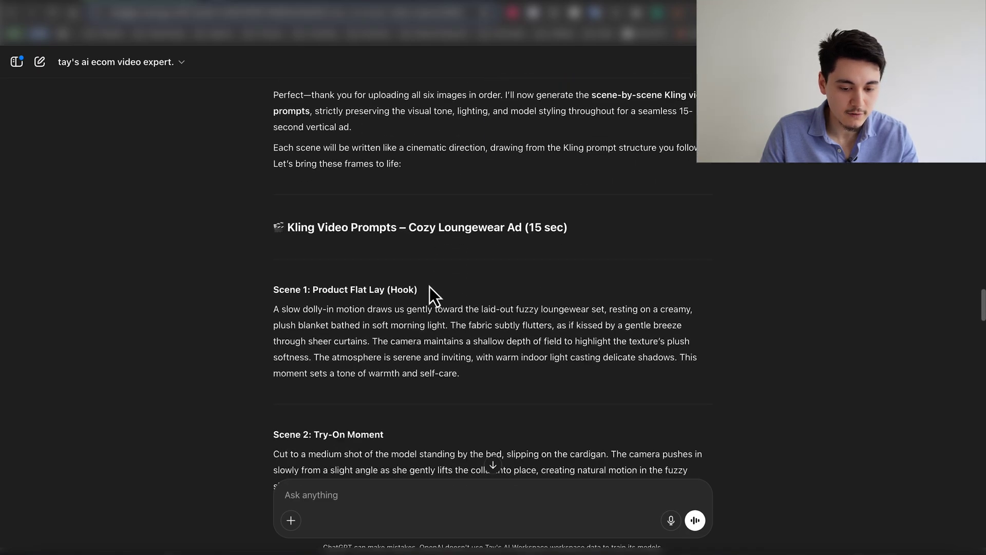
scroll(454, 237, "down", 15)
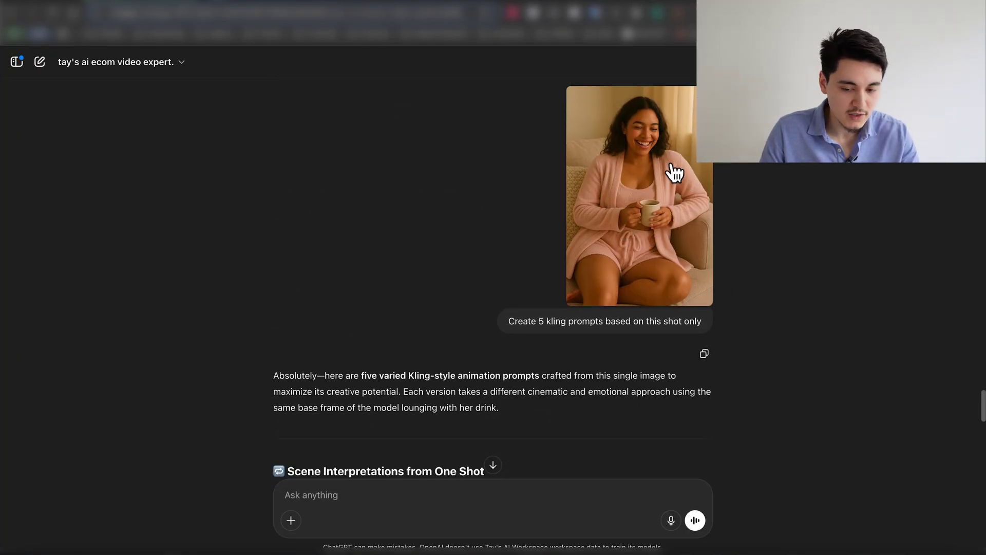
left_click_drag(512, 320, 606, 320)
left_click_drag(546, 321, 594, 320)
left_click(608, 321)
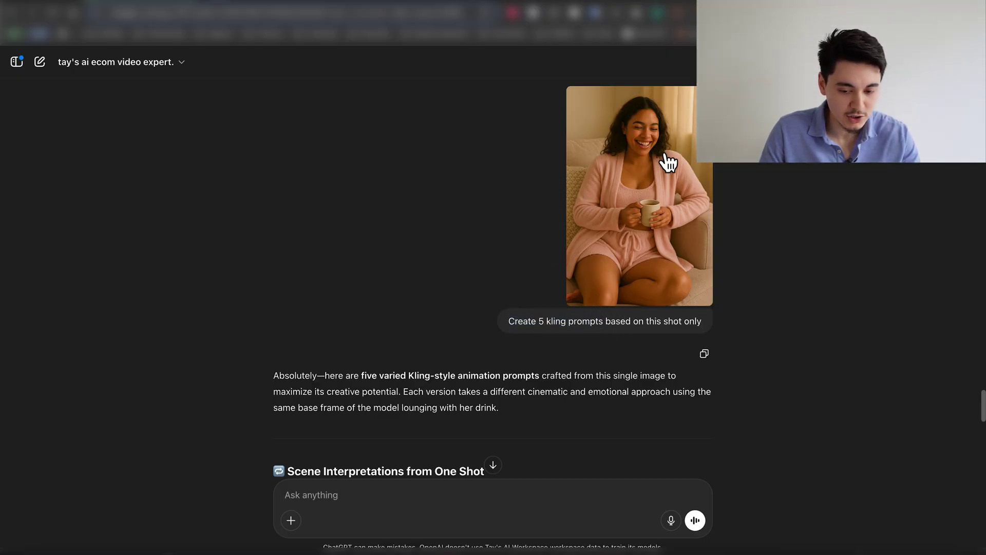
scroll(714, 298, "down", 10)
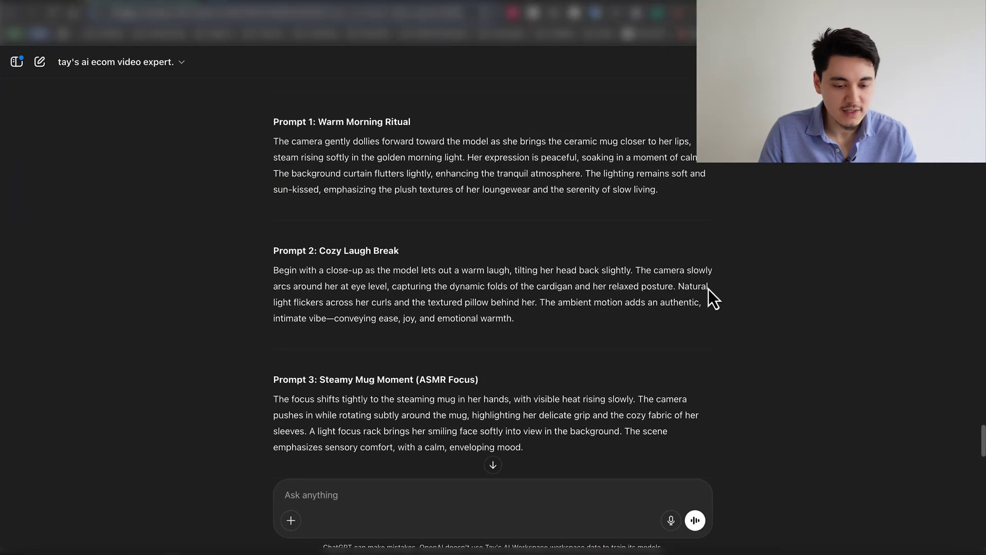
scroll(714, 296, "down", 4)
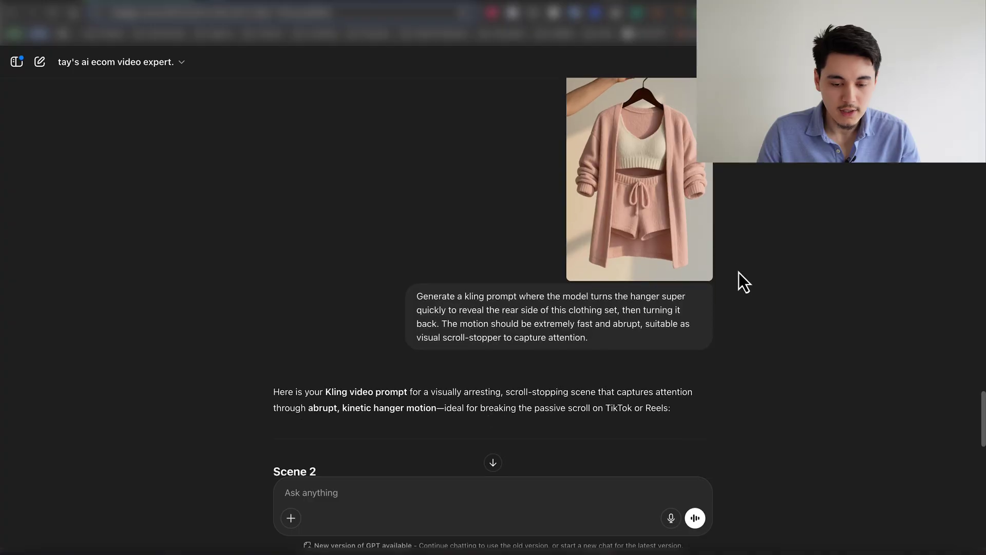
Take the Scene 2 hanger-spin prompt from ChatGPT and review it with the hanger start frame in Kling AI
scroll(739, 272, "down", 4)
left_click_drag(275, 241, 458, 390)
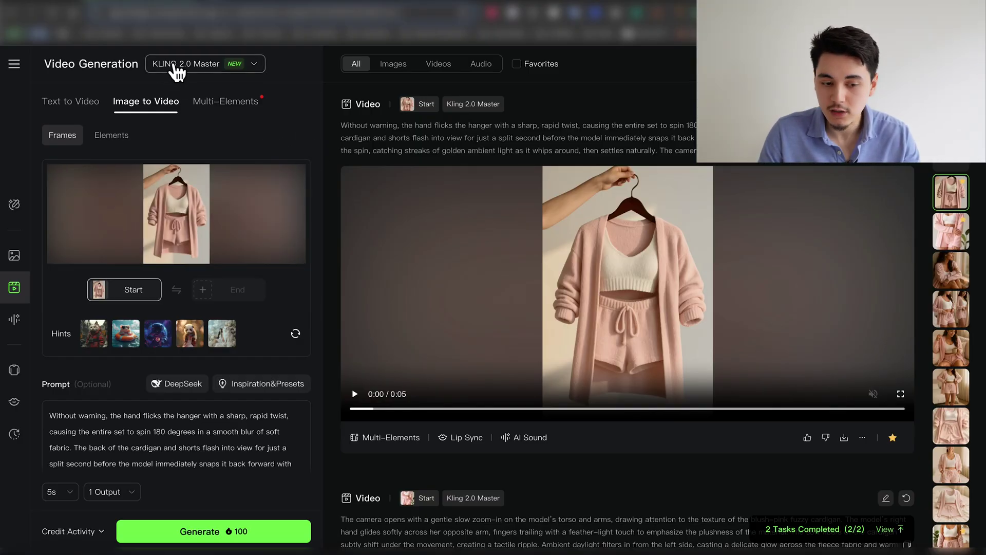
scroll(194, 418, "down", 3)
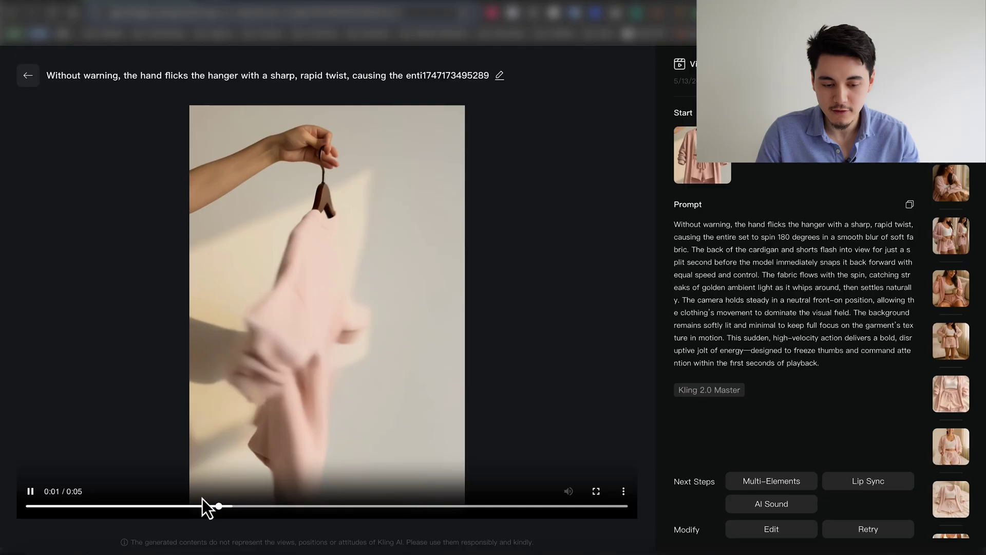
Scrub through the generated hanger-spin video, and review the flat-lay prompt and the OOTD pose video
left_click(222, 506)
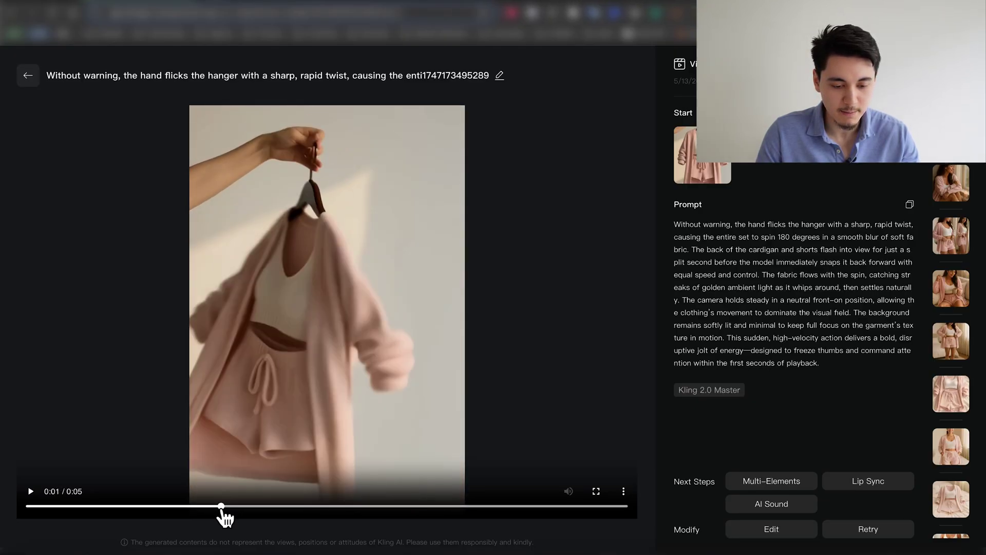
left_click(430, 506)
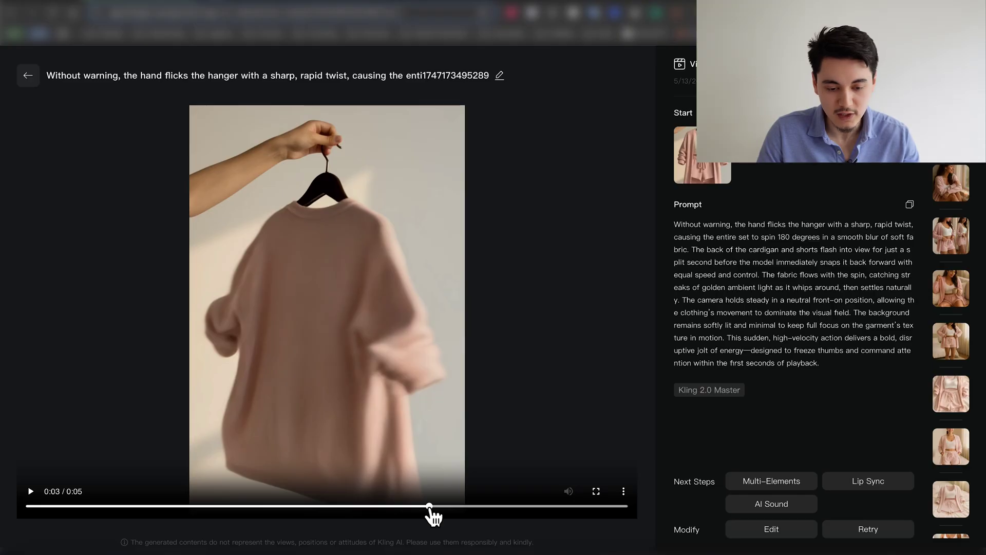
left_click_drag(433, 516, 508, 516)
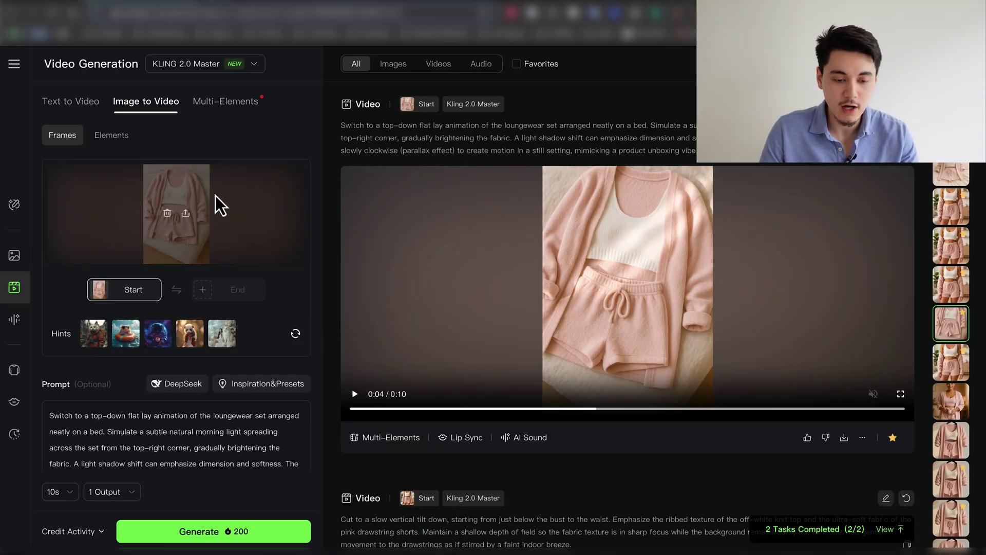
scroll(190, 318, "down", 3)
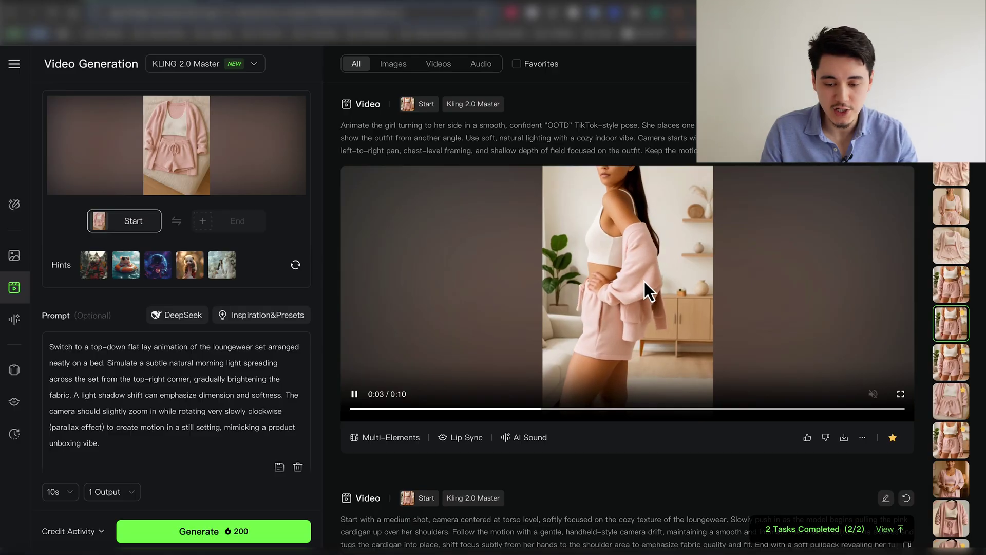
mouse_move(845, 442)
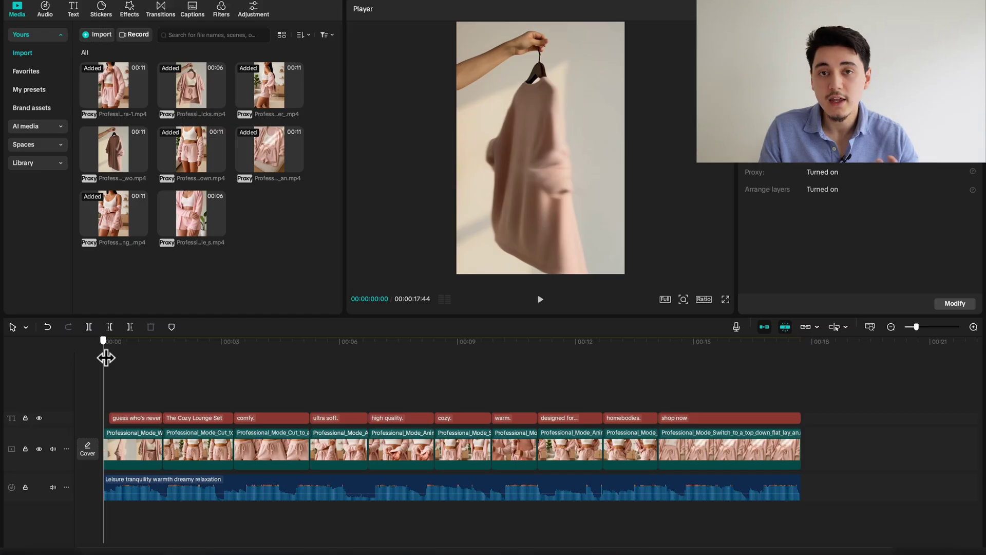
Switch to CapCut and scrub through the opening clips of the assembled loungewear ad on the timeline
left_click_drag(104, 354, 179, 367)
left_click_drag(213, 370, 341, 352)
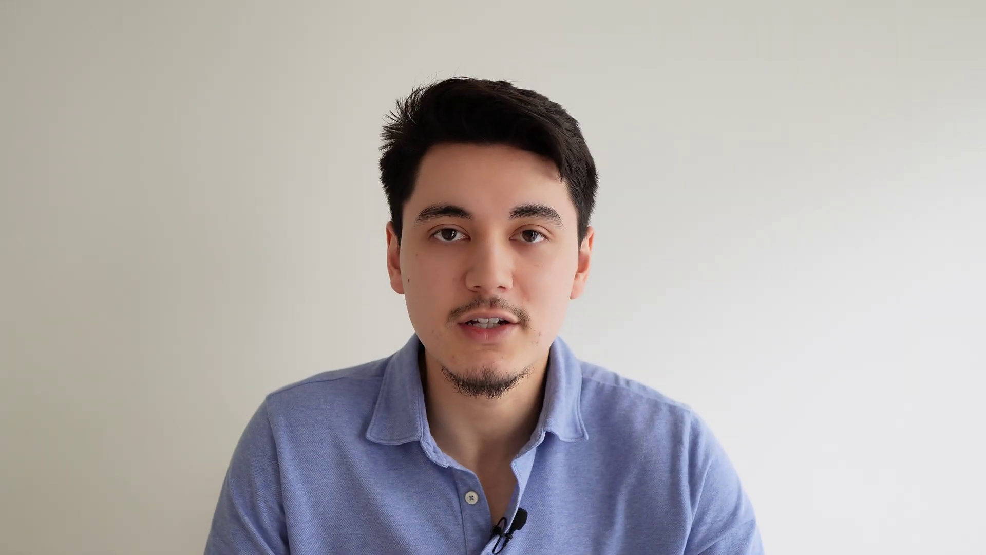